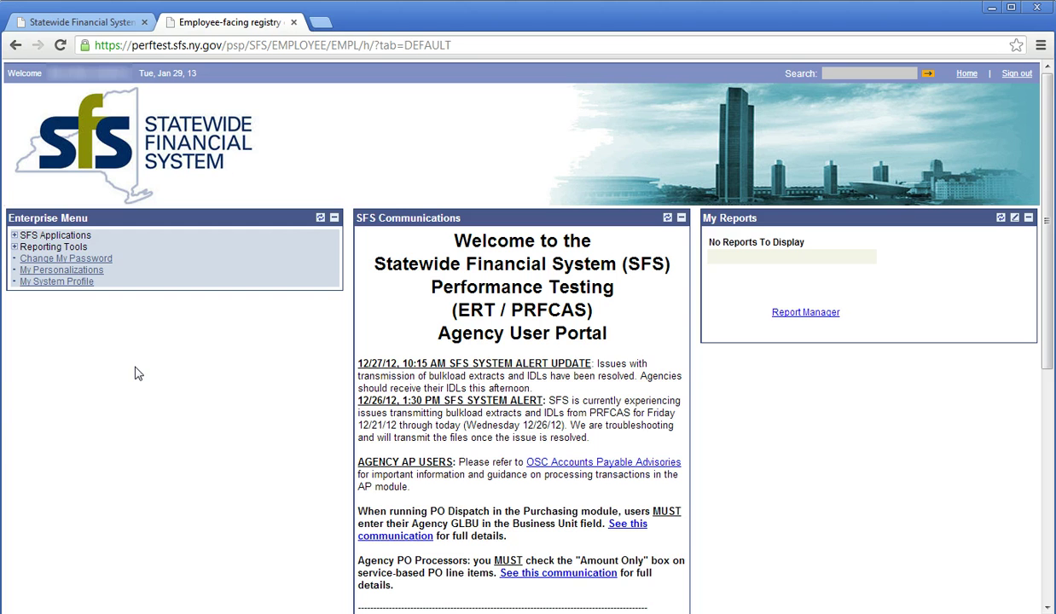
Go through SFS Financials > Employee Self-Service > Employee T&E Center > Expense Report > Create.
click(84, 237)
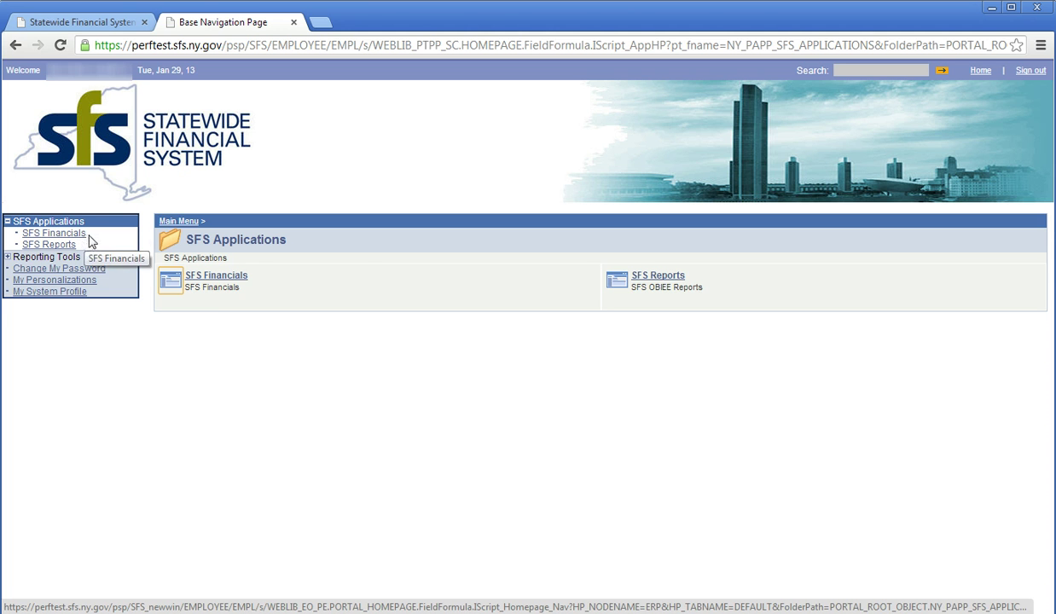
click(205, 278)
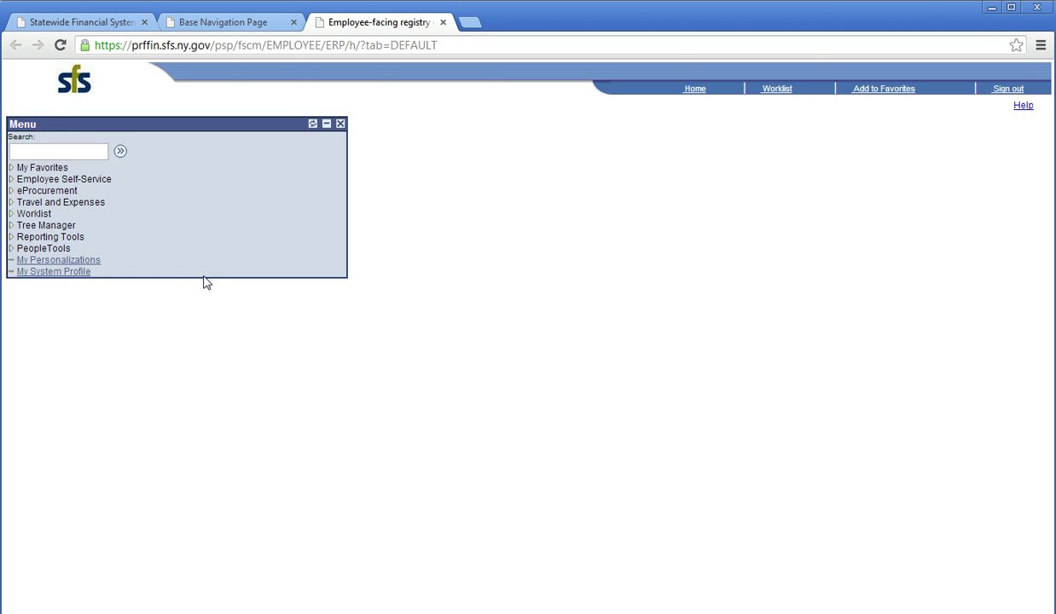
click(100, 185)
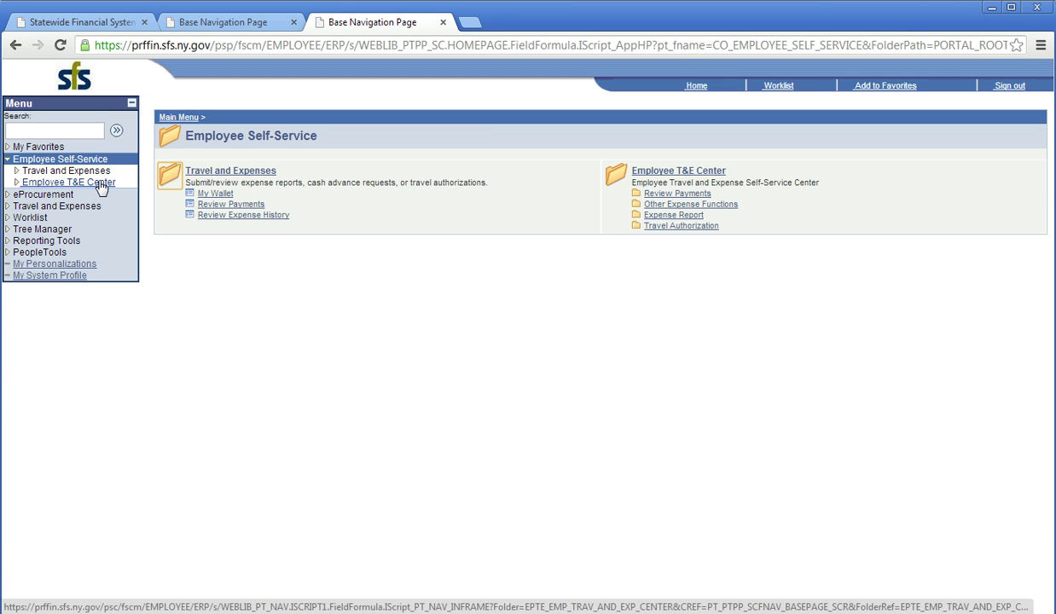
click(655, 218)
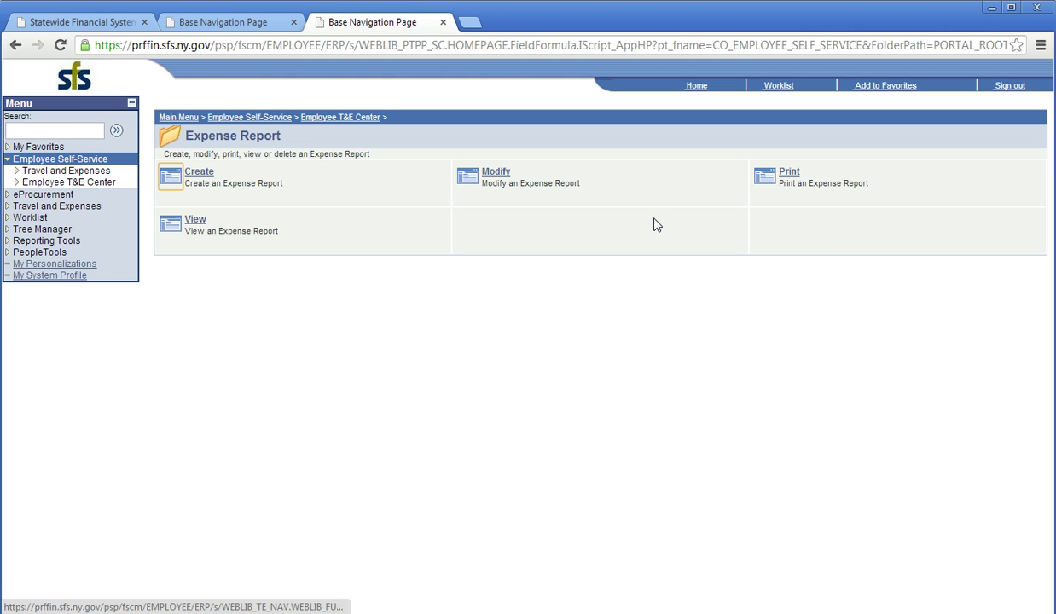
click(209, 173)
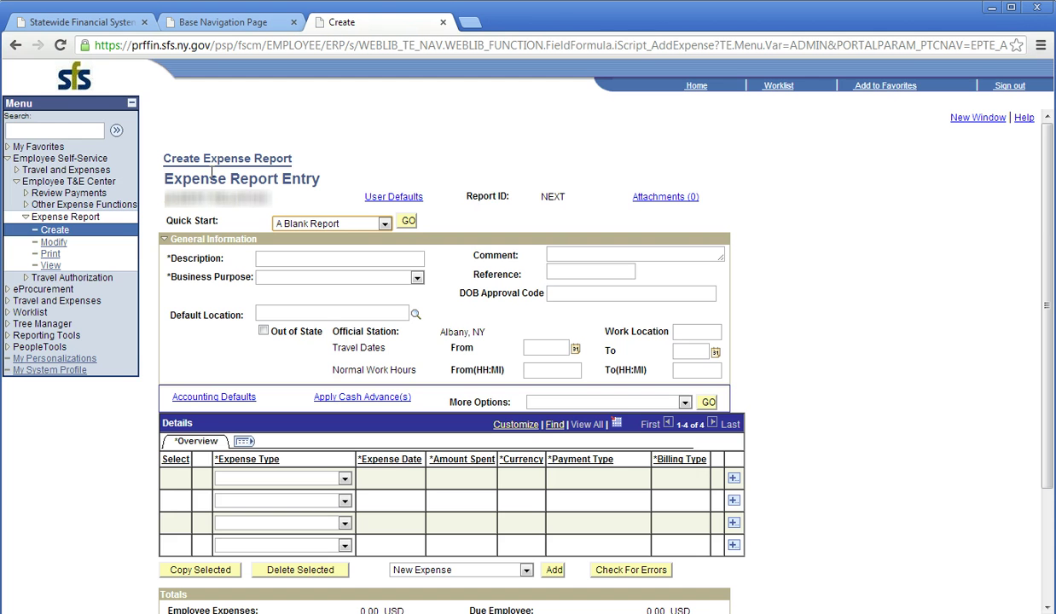
Collapse the Menu panel and start the report with Quick Start 'Entries from My Wallet'.
click(132, 103)
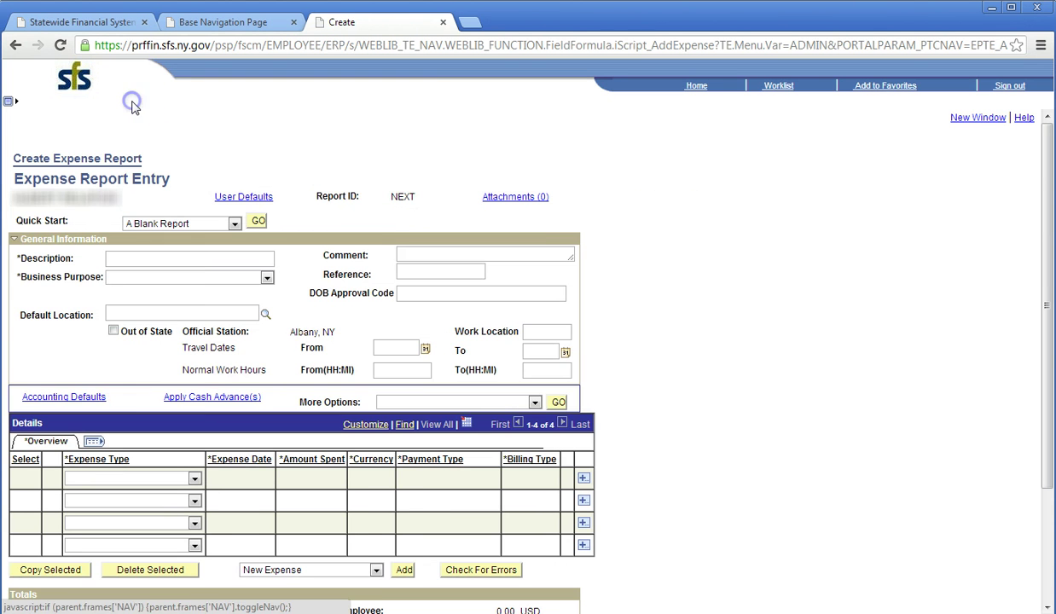
click(130, 118)
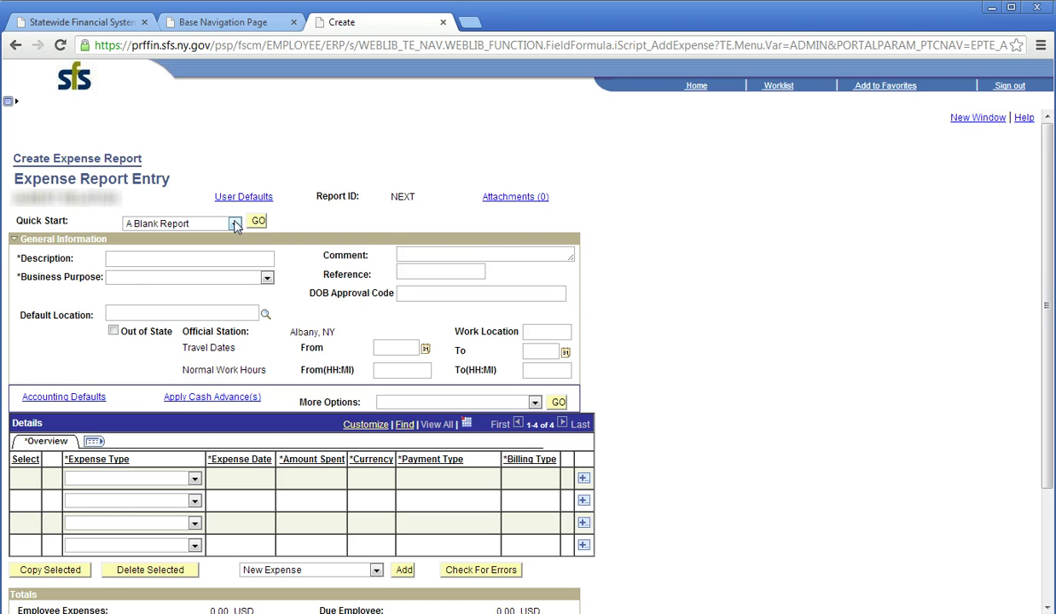
click(235, 223)
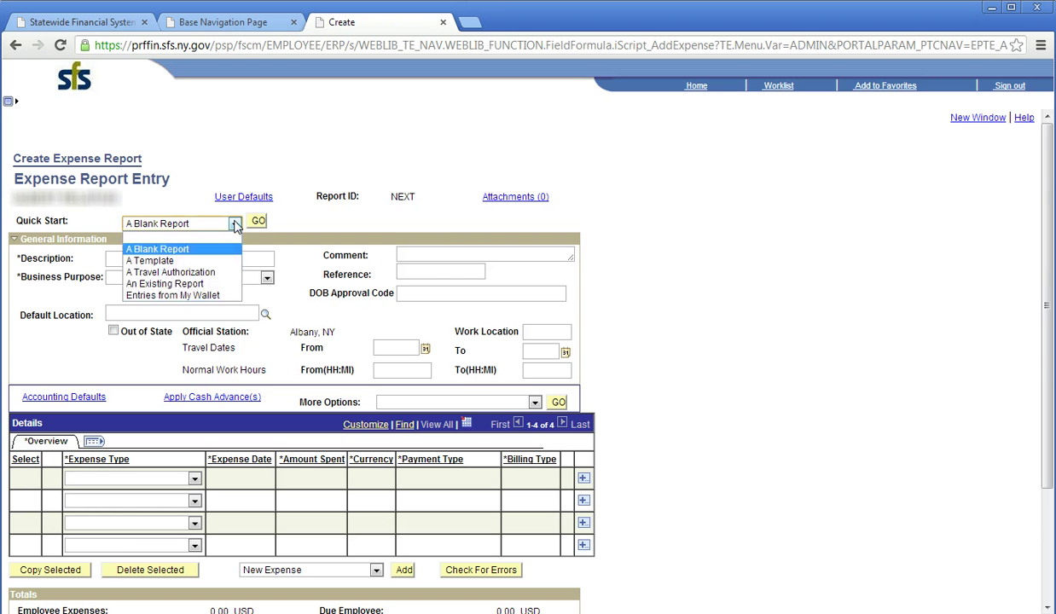
click(219, 296)
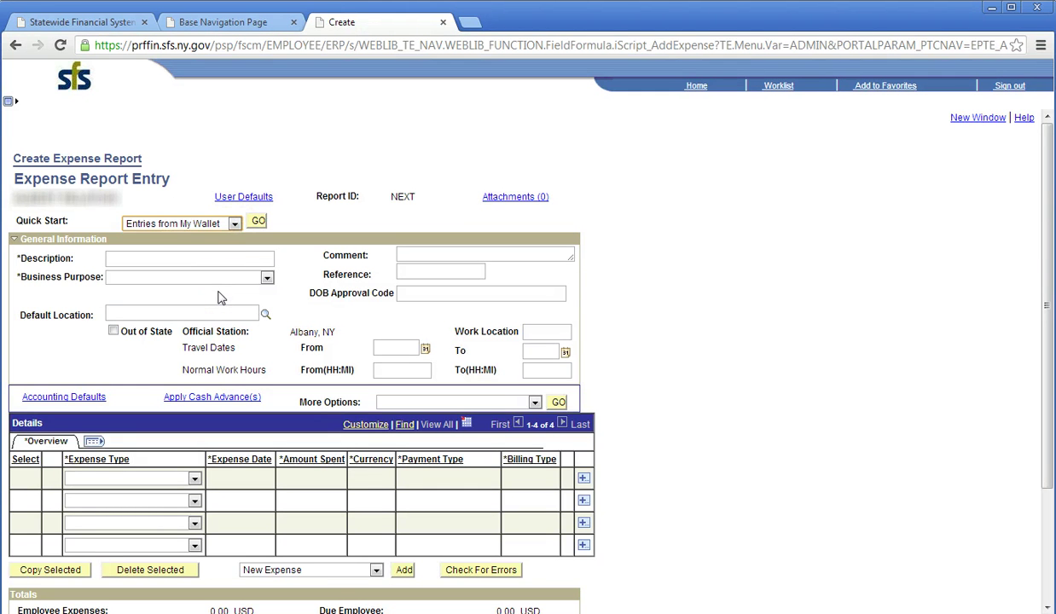
click(259, 224)
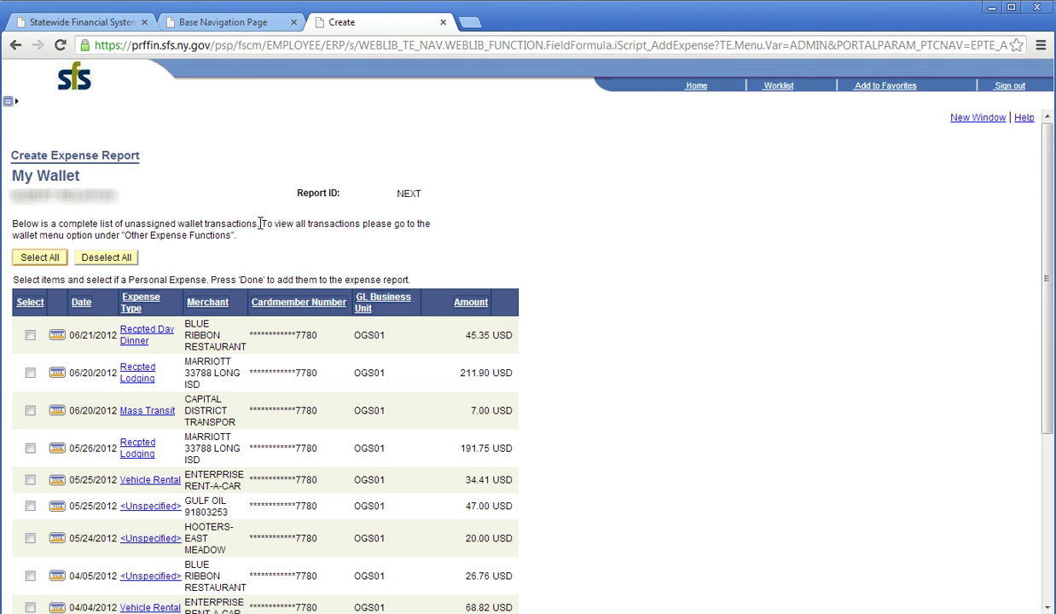
Load My Wallet's unassigned charges, including Recpted Lodging 211.90 USD and Vehicle Rental 34.41 USD.
click(203, 211)
click(232, 256)
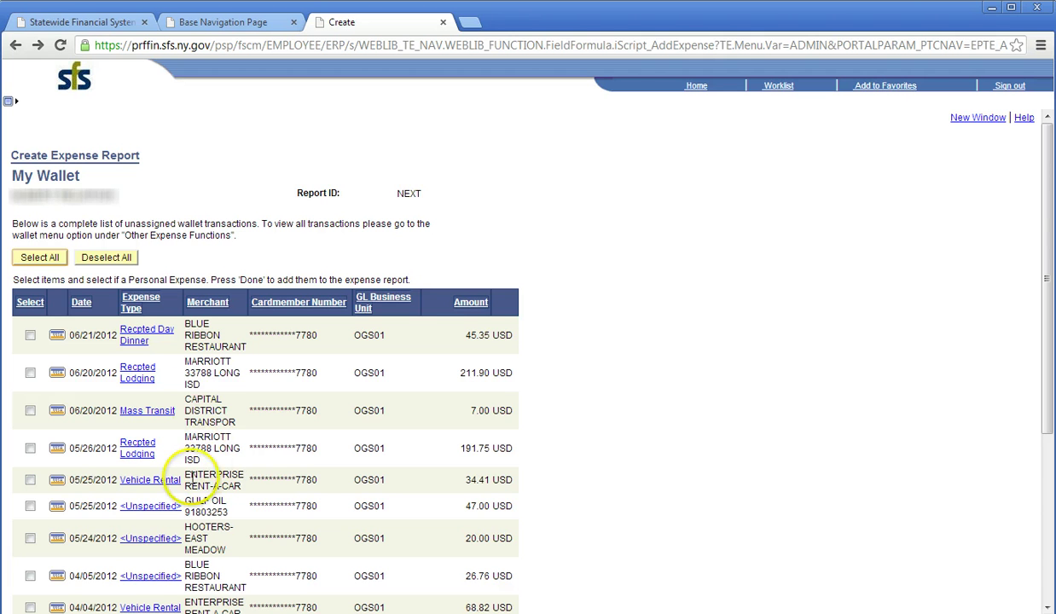
Set the 04/05/2012 Blue Ribbon charge's expense type to PDiem-Ovrngt Meals.
click(141, 583)
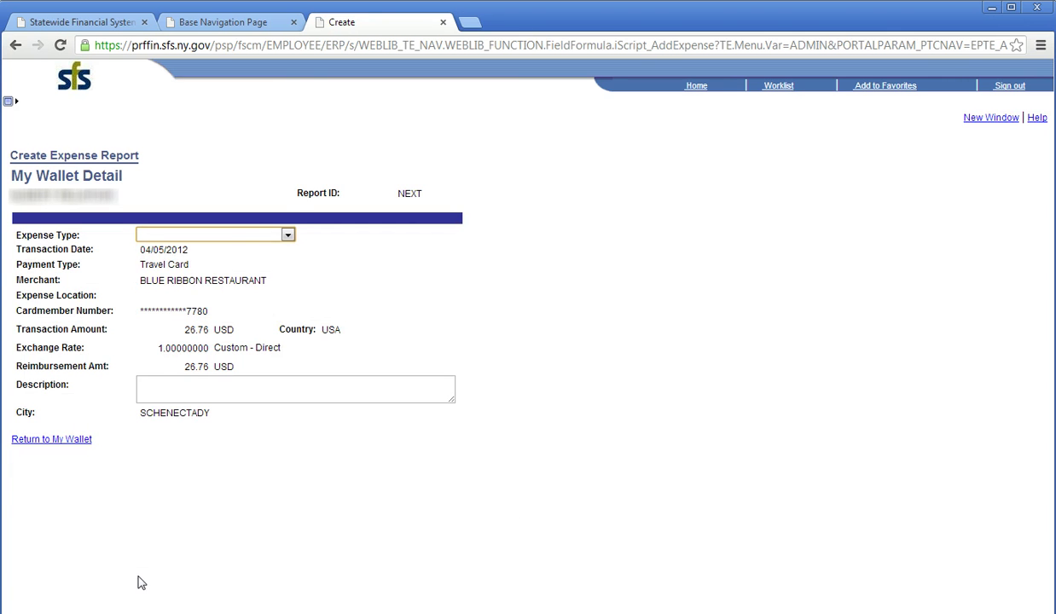
click(288, 234)
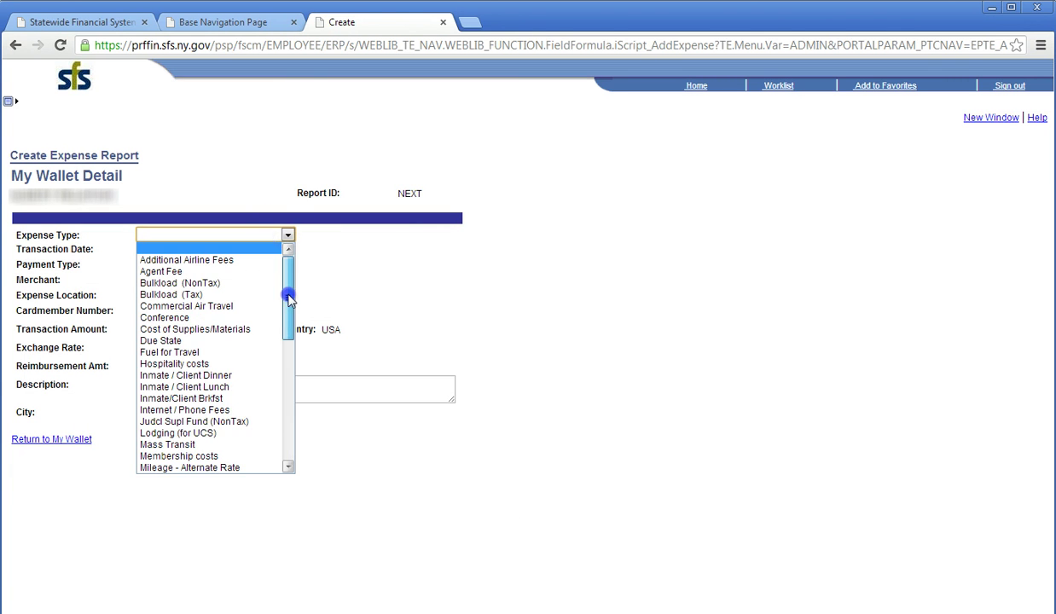
drag(289, 318, 290, 394)
click(226, 290)
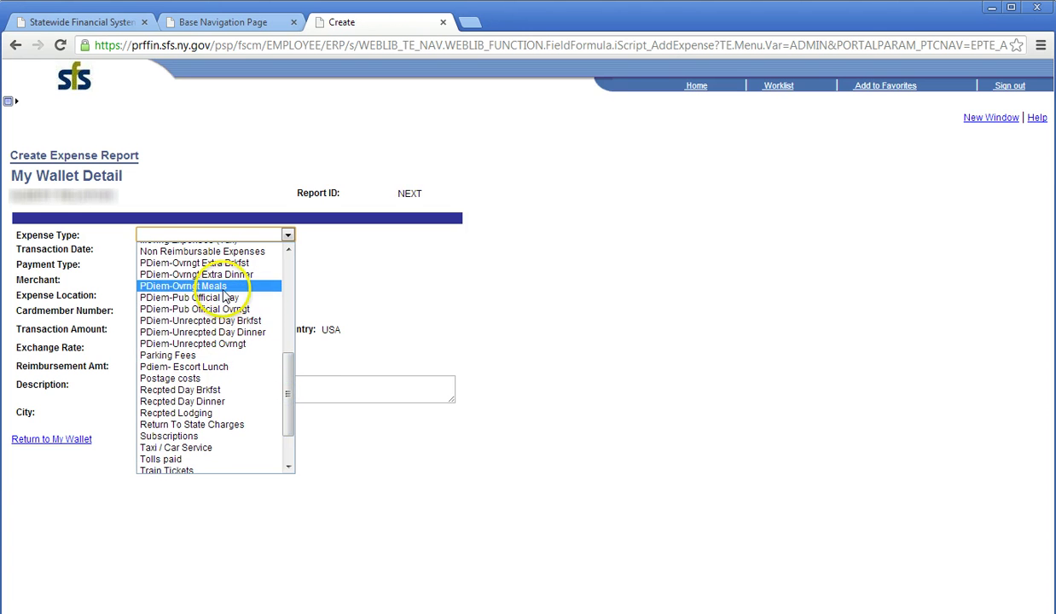
click(71, 442)
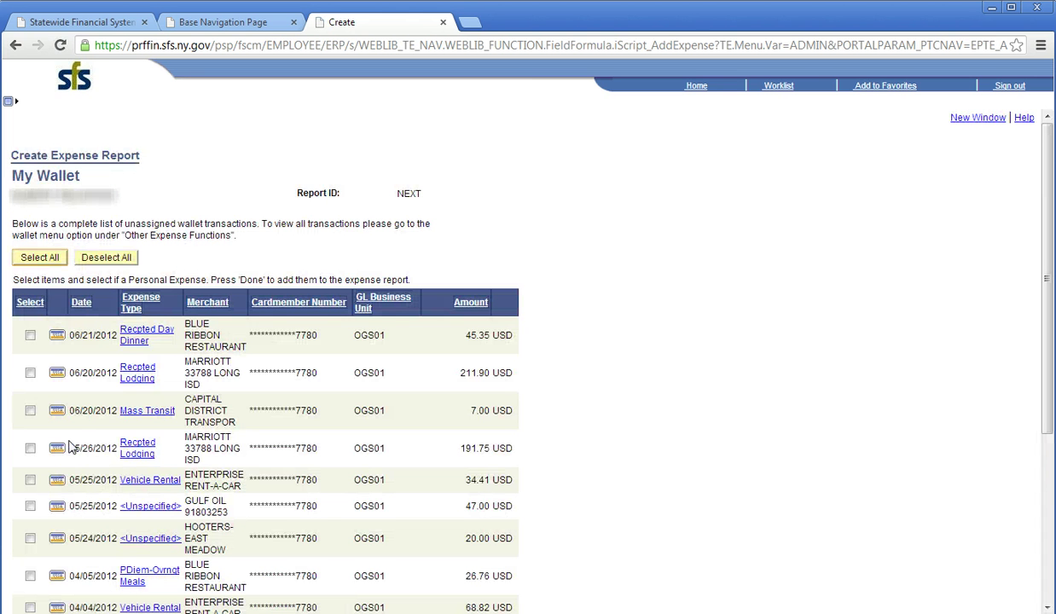
Add the 04/05 PDiem-Ovrngt Meals and 04/04 Vehicle Rental charges to the report.
click(290, 440)
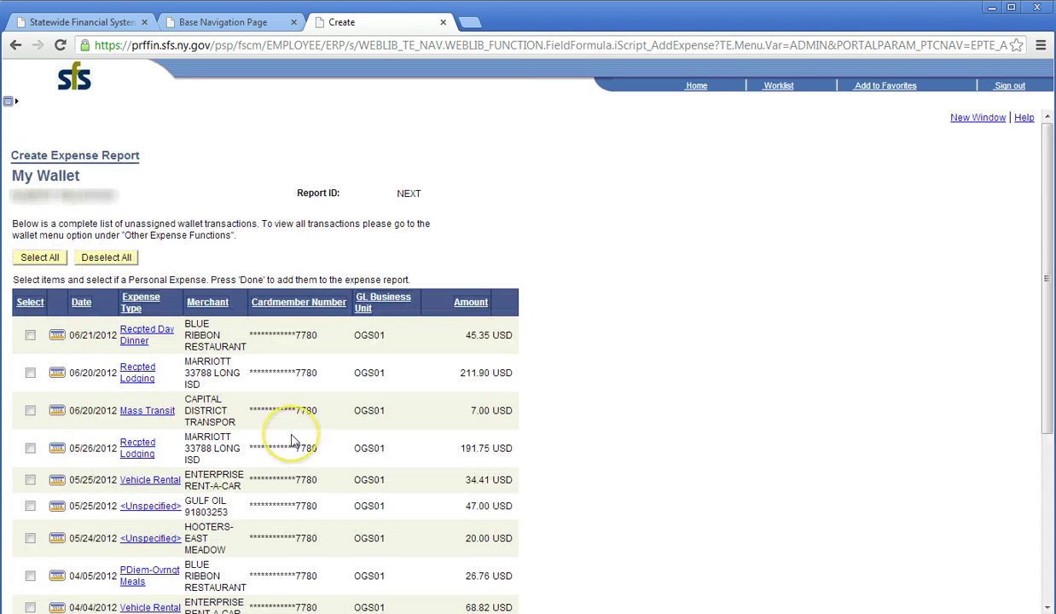
click(31, 577)
click(31, 605)
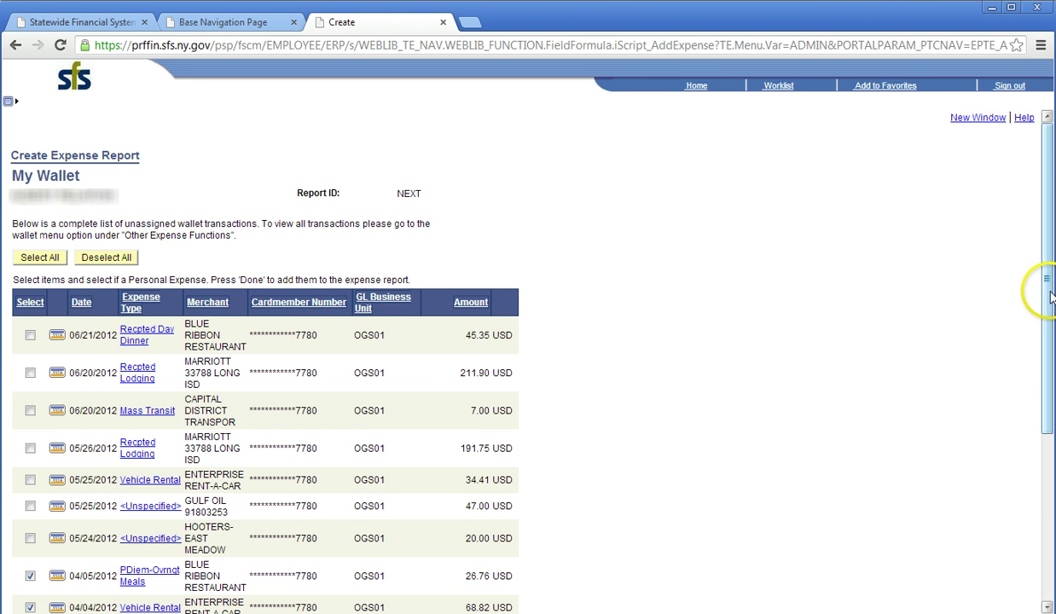
drag(1049, 294, 1049, 523)
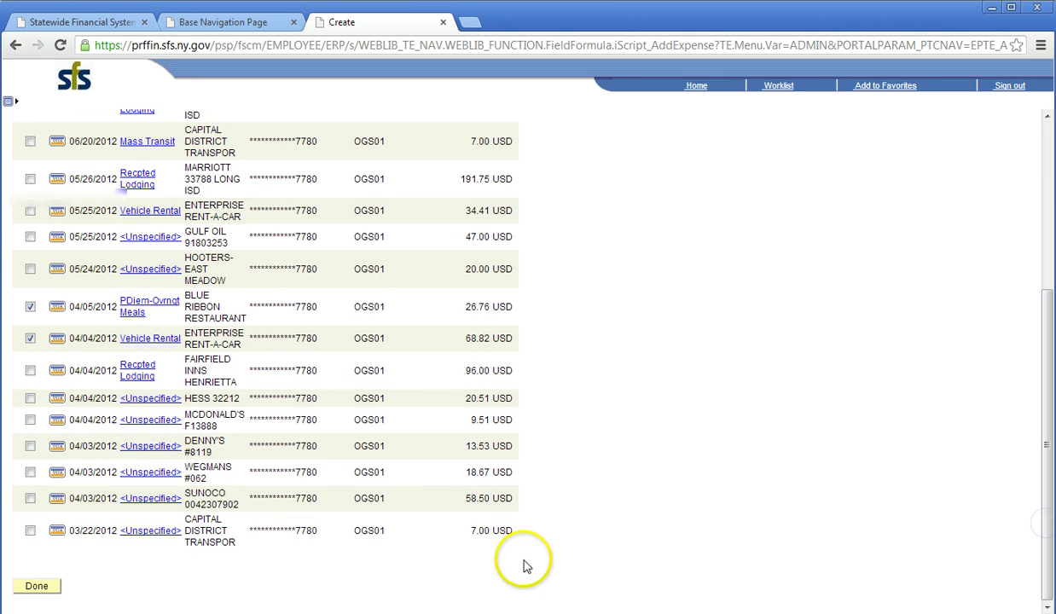
click(43, 587)
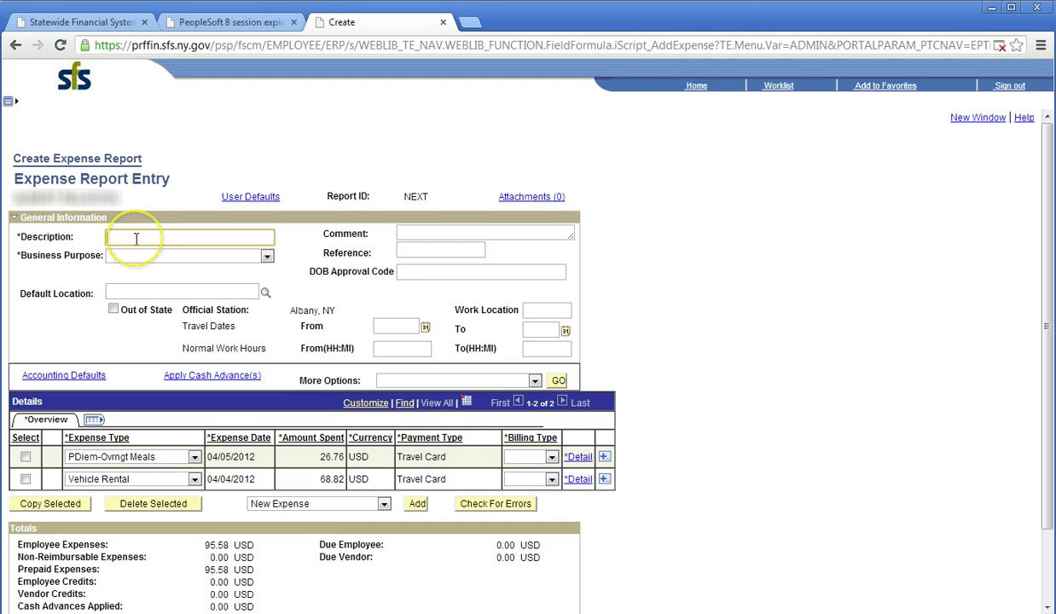
Enter description 'Program meeting in Buffalo', comment 'Assigned by supervisor to attend program meeting', and purpose Meeting.
text(Program meeting in Buffalo)
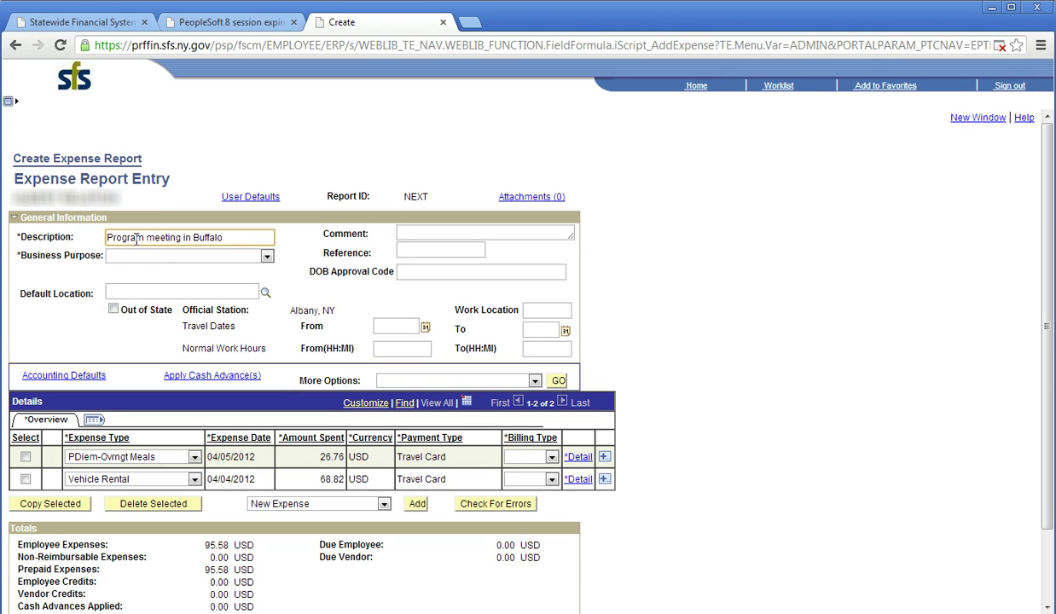
click(408, 232)
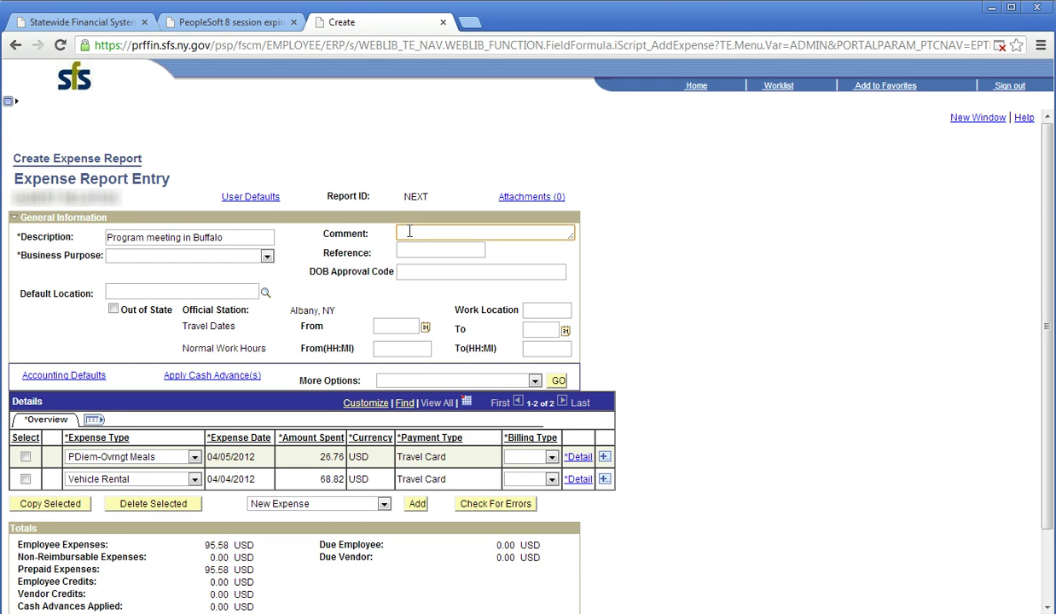
text(Assigned by supervisor to )
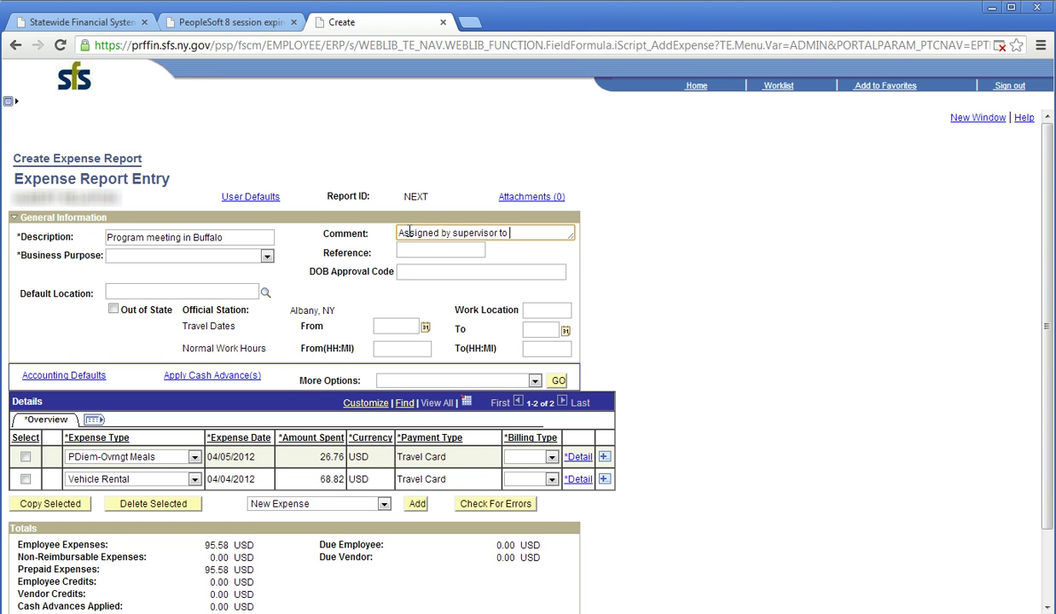
text(attend program meeting)
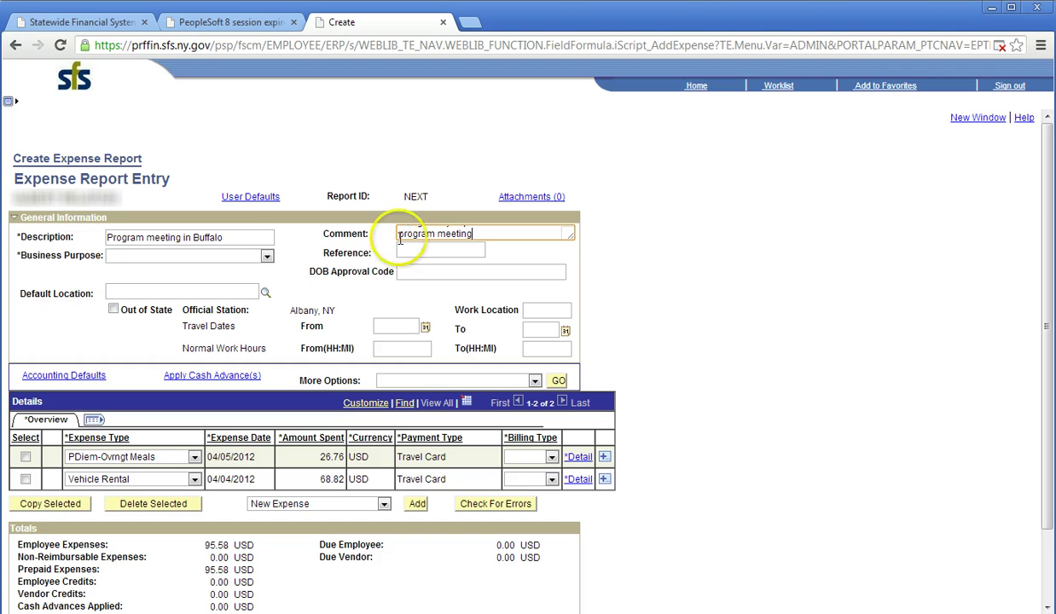
click(267, 257)
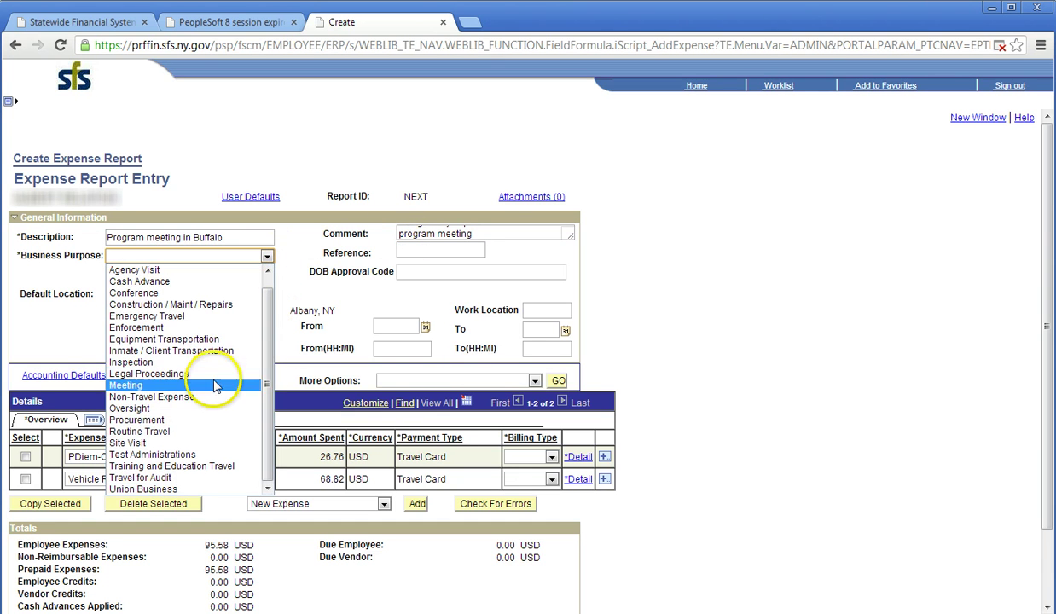
click(214, 386)
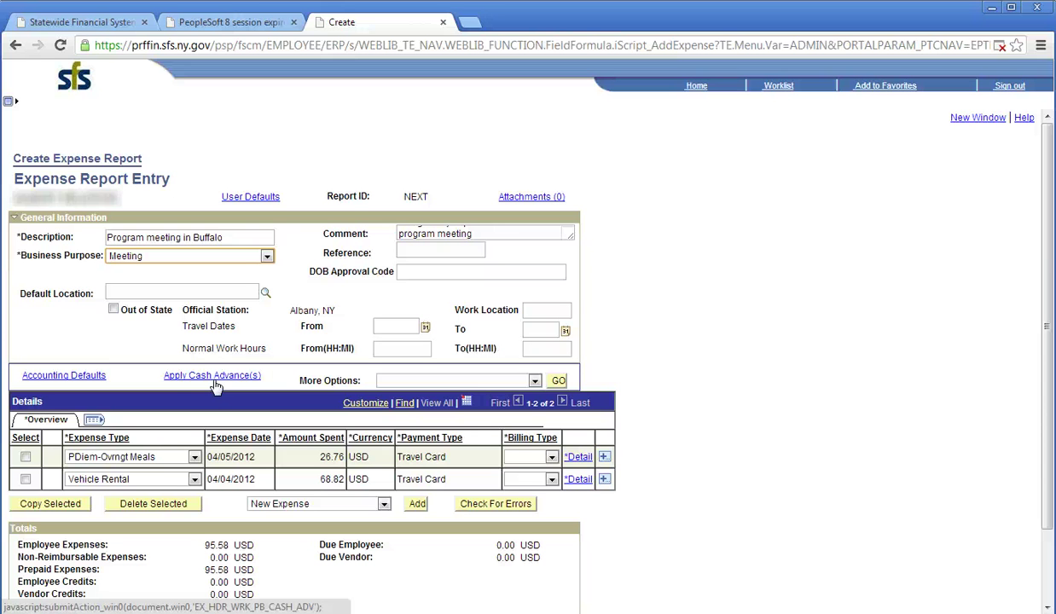
click(408, 271)
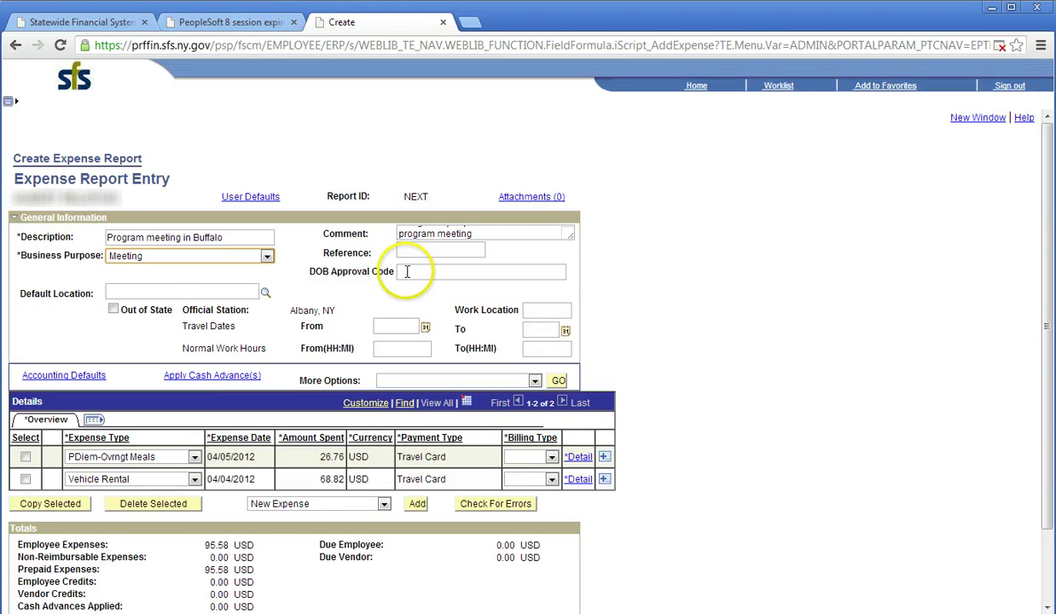
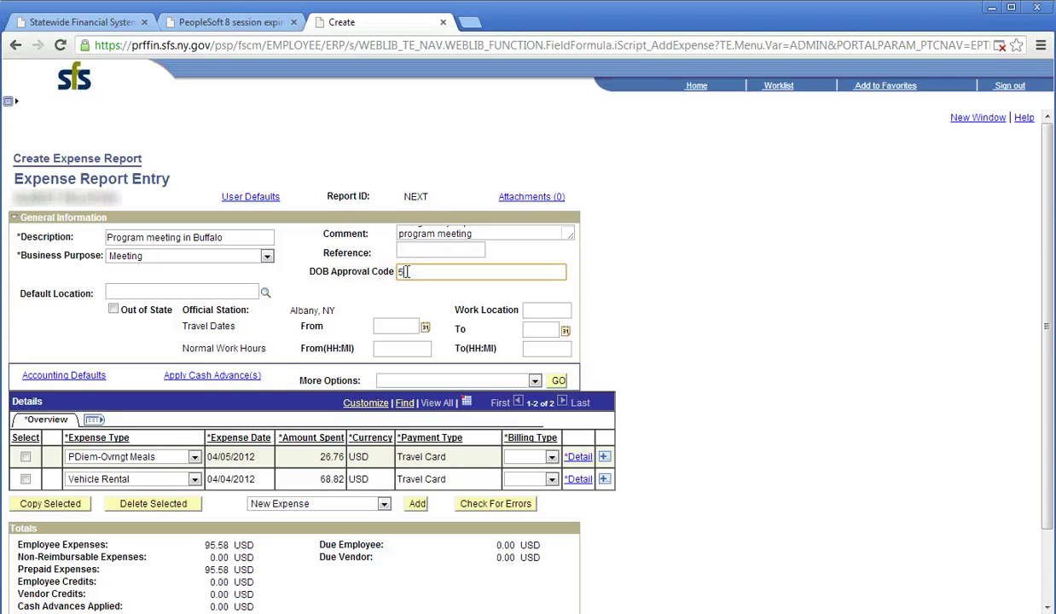
click(195, 292)
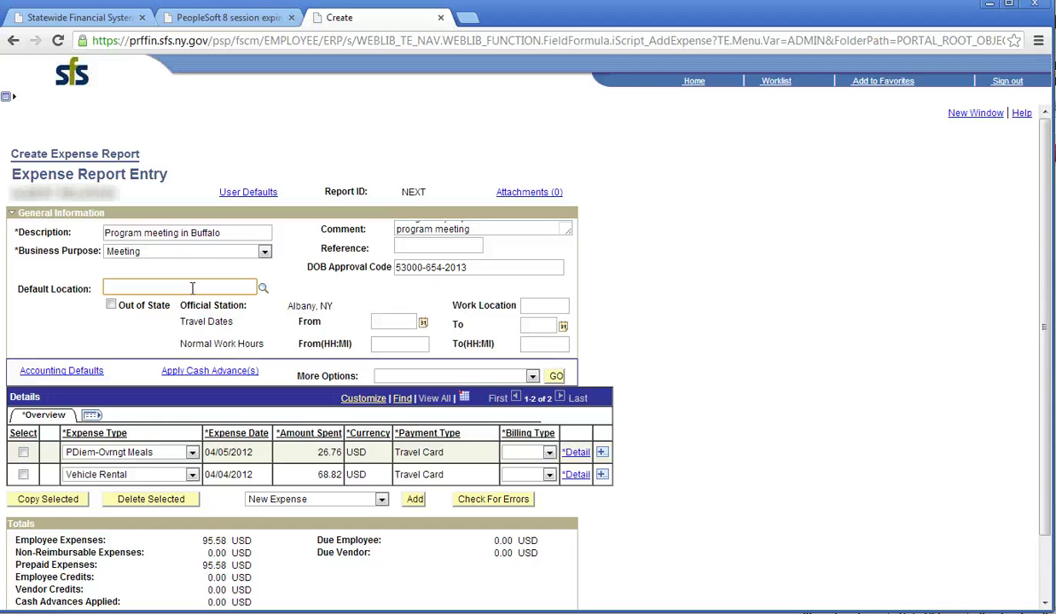
text(NY BUFF)
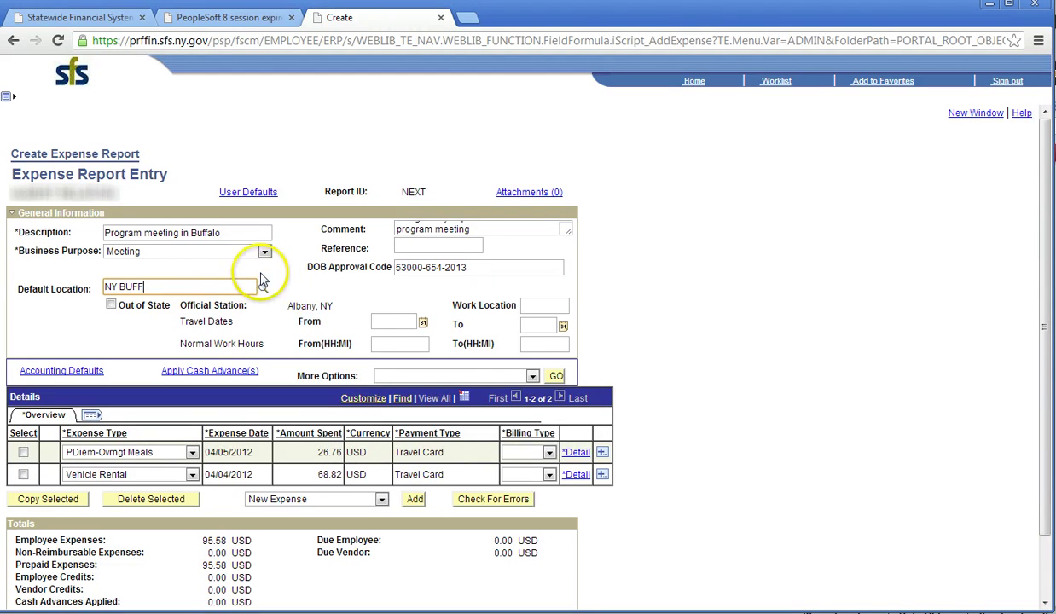
click(261, 289)
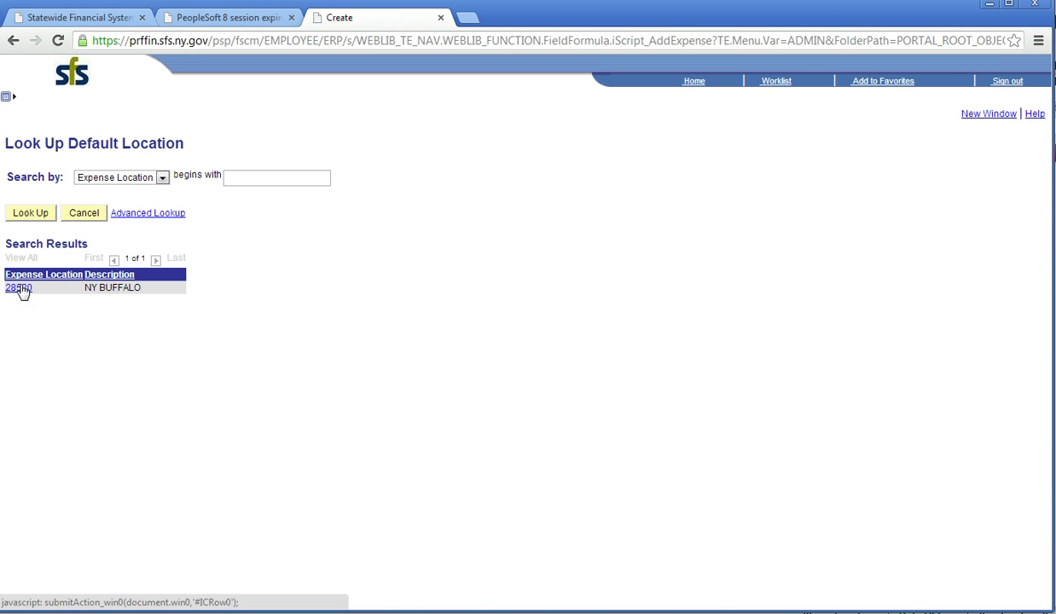
click(22, 289)
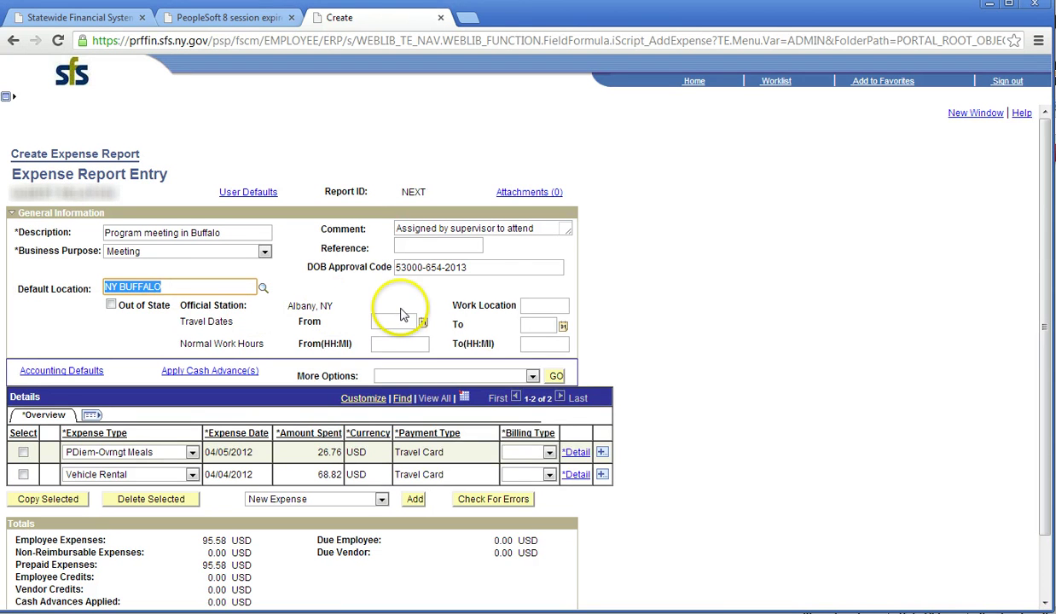
Pick From date 04/04/2012 and To date 04/05/2012 in the calendars.
click(423, 324)
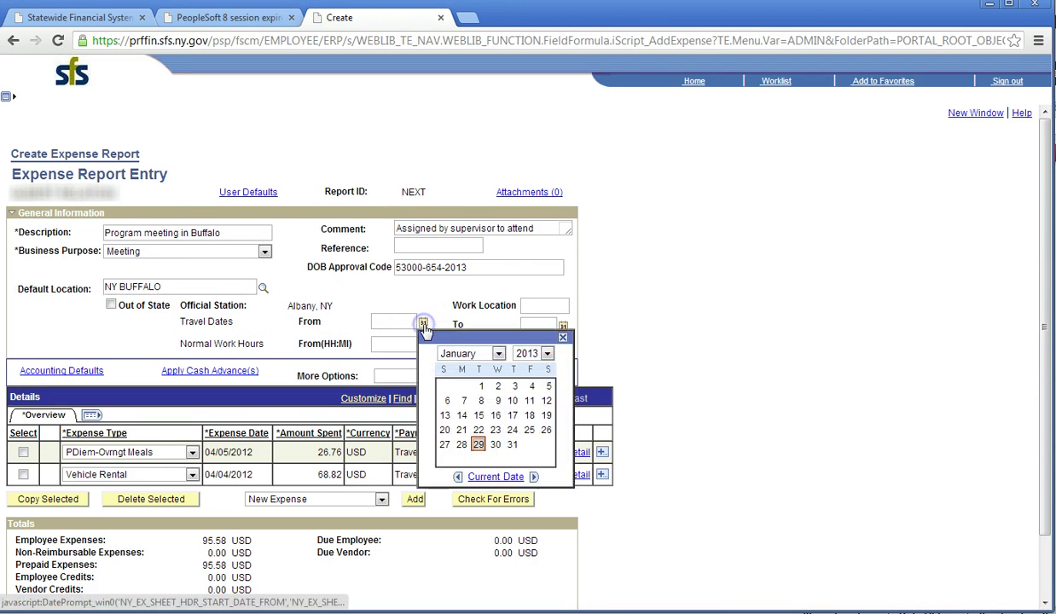
click(495, 353)
click(488, 407)
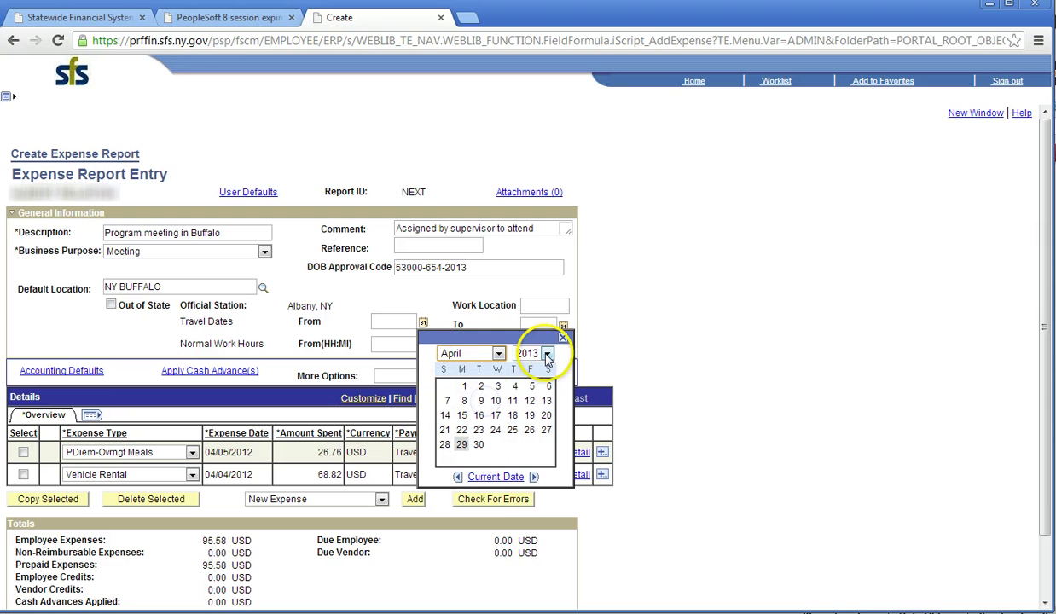
click(547, 353)
click(527, 590)
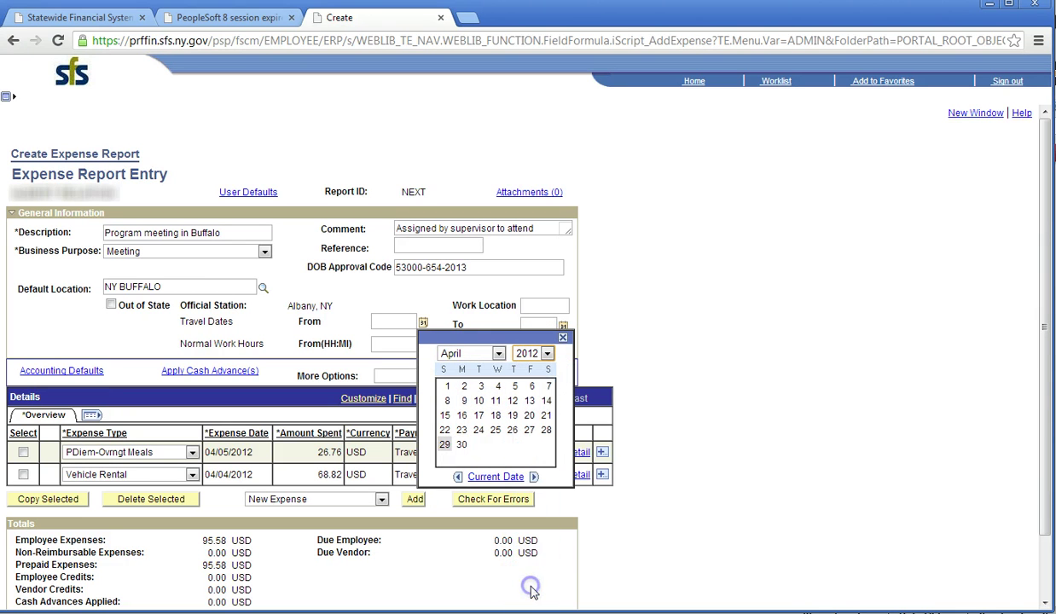
click(499, 388)
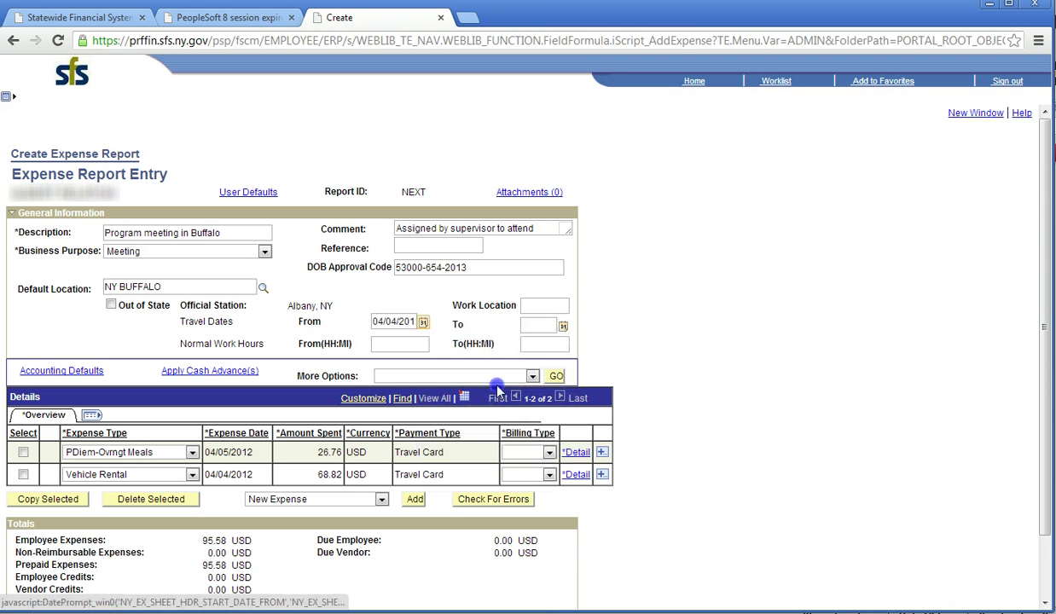
click(563, 326)
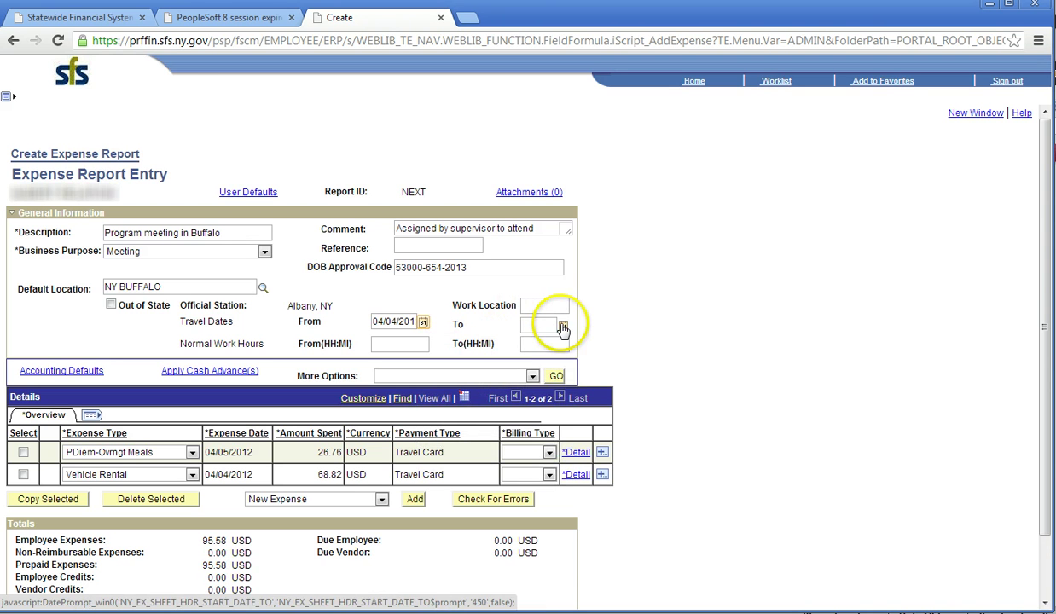
click(636, 357)
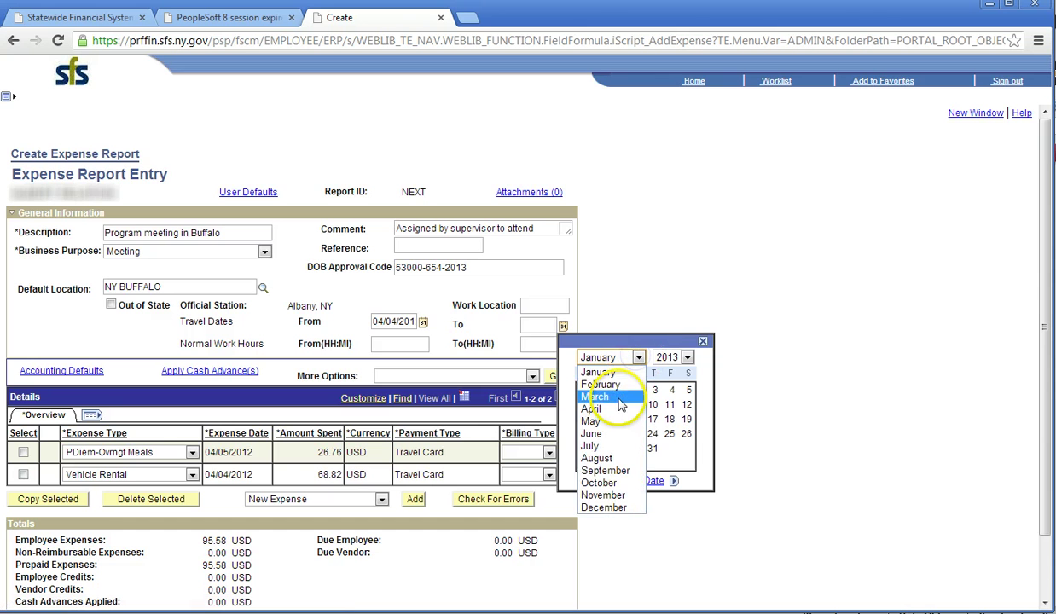
click(620, 414)
click(687, 357)
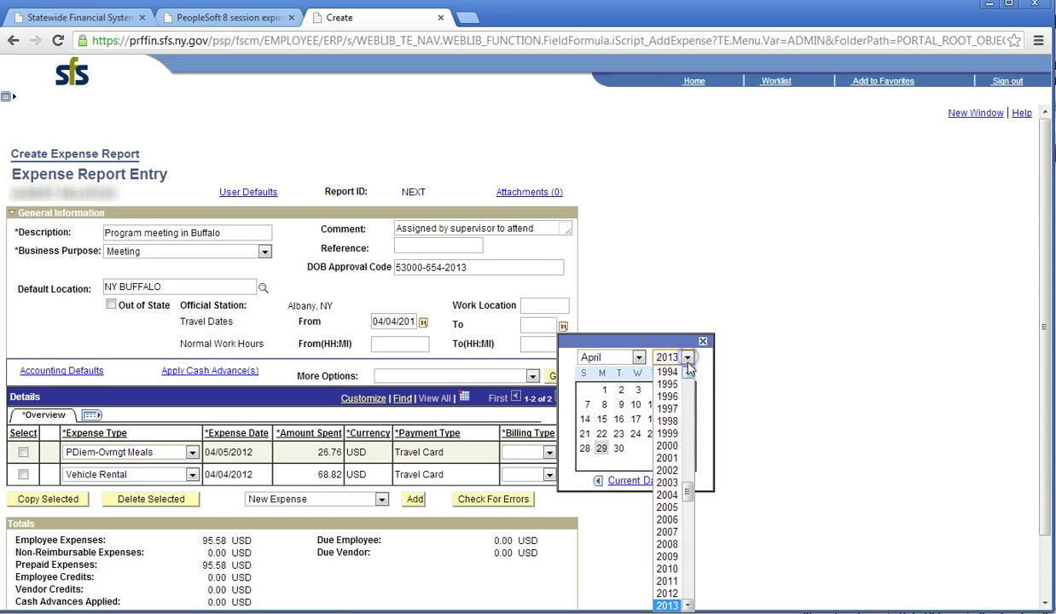
click(667, 593)
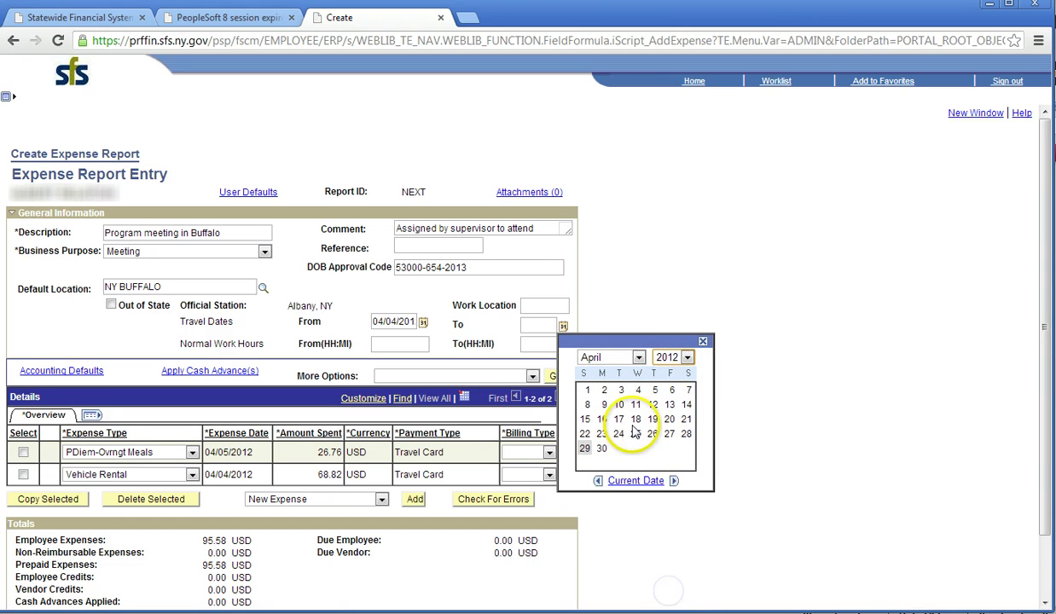
click(657, 392)
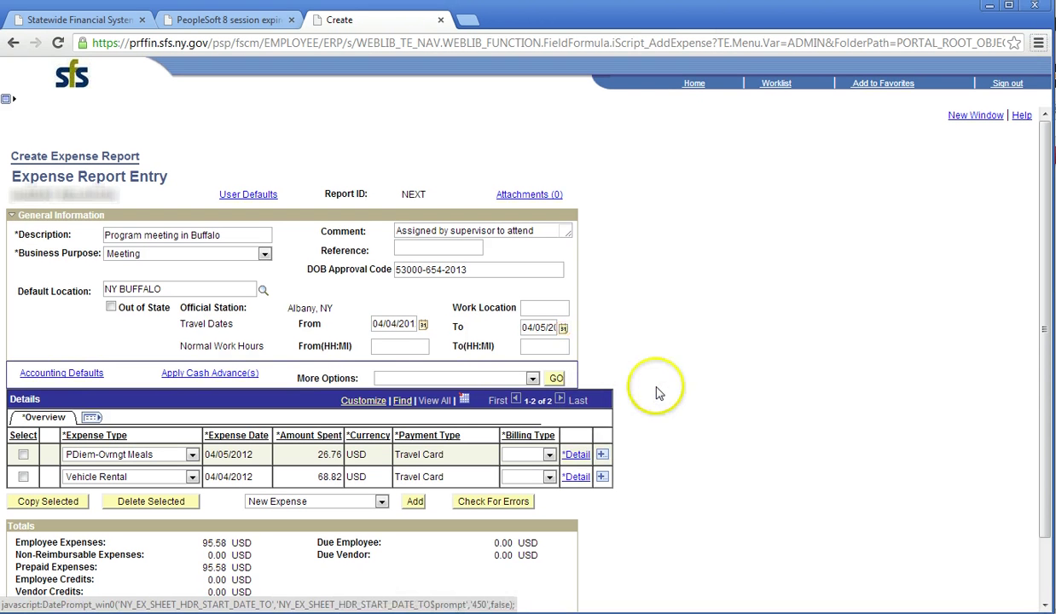
Enter 8:30AM in From(HH:MI) and 4:30PM in To(HH:MI) for normal work hours.
click(409, 344)
text(8)
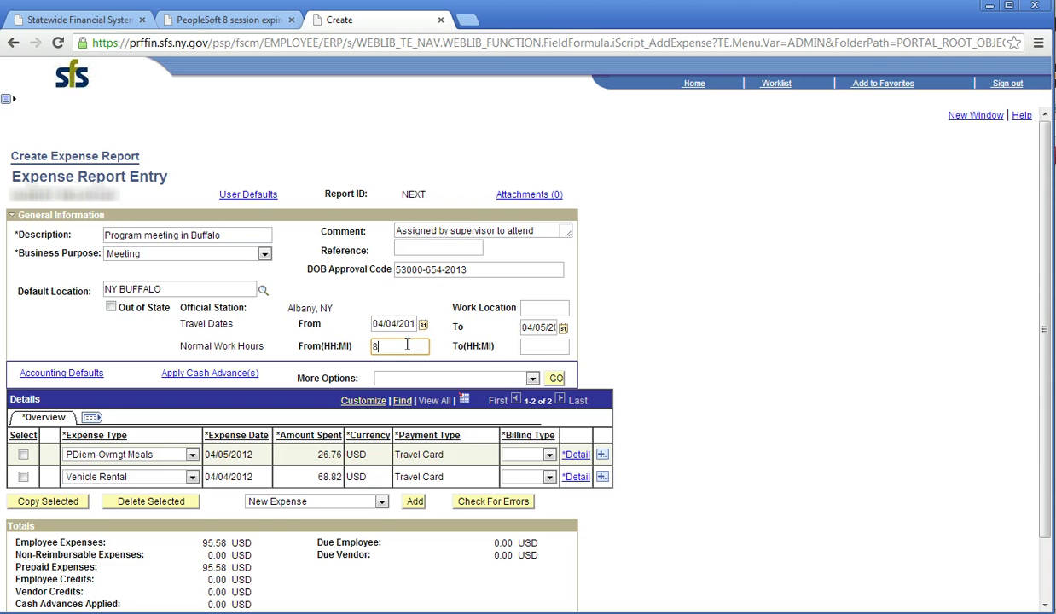
text(:30AM)
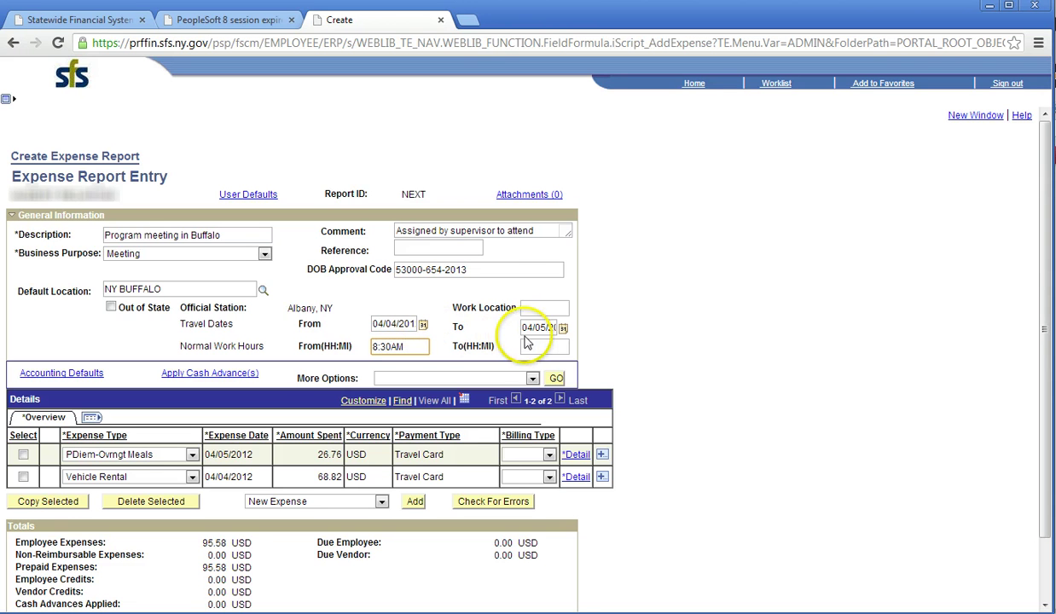
click(534, 344)
text(4)
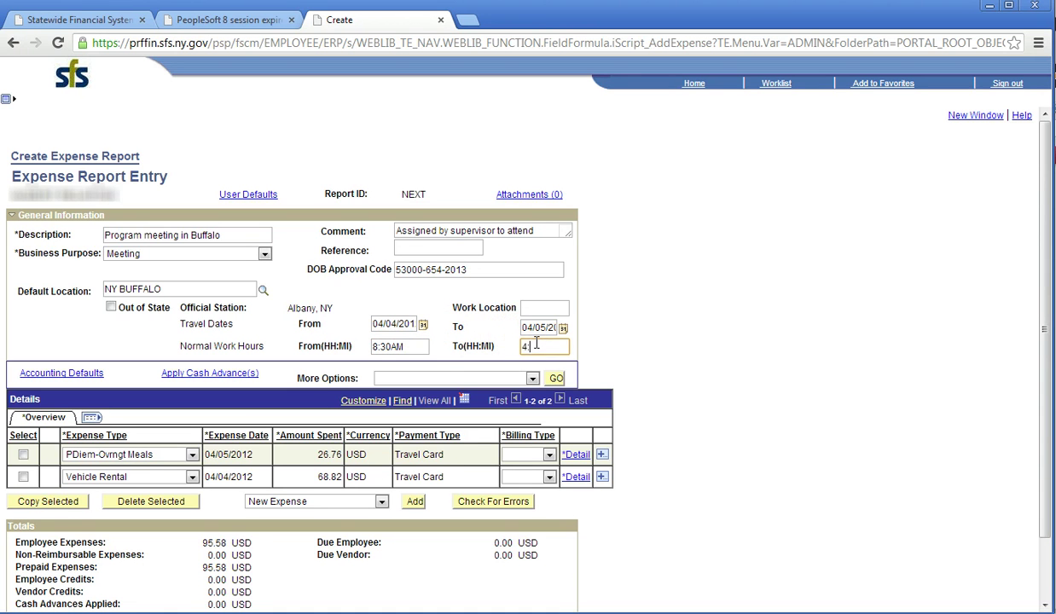
text(:30PM)
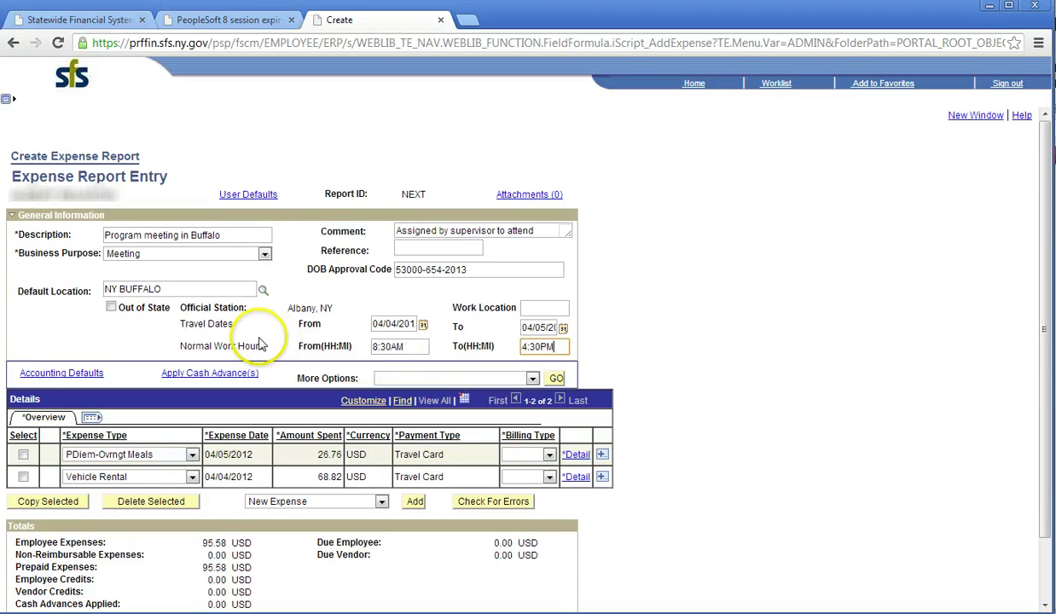
Confirm Accounting Defaults of 100% to GL unit OGS01, department 1140230.
click(76, 375)
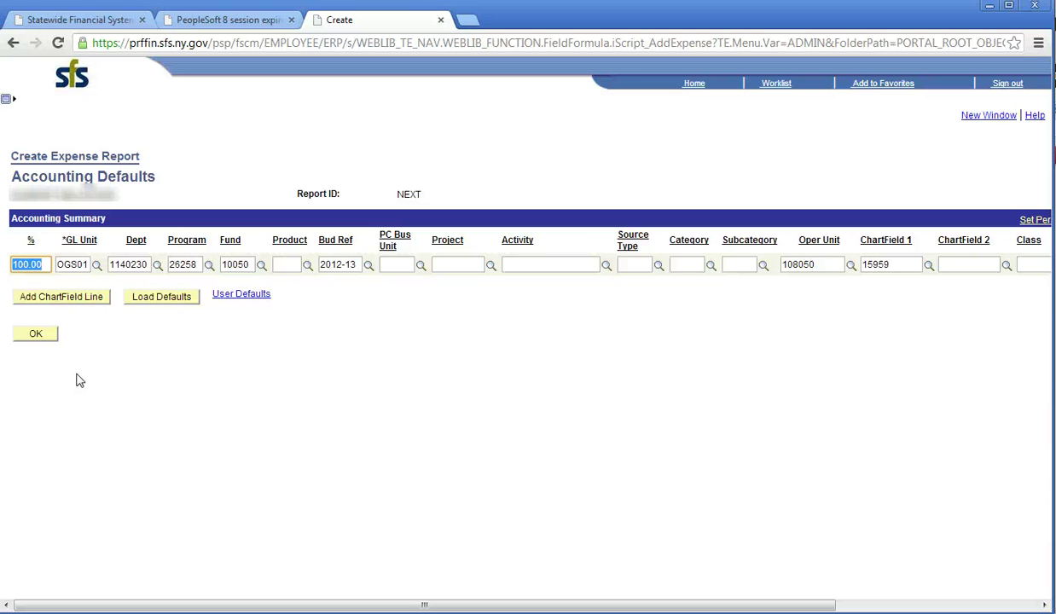
click(38, 334)
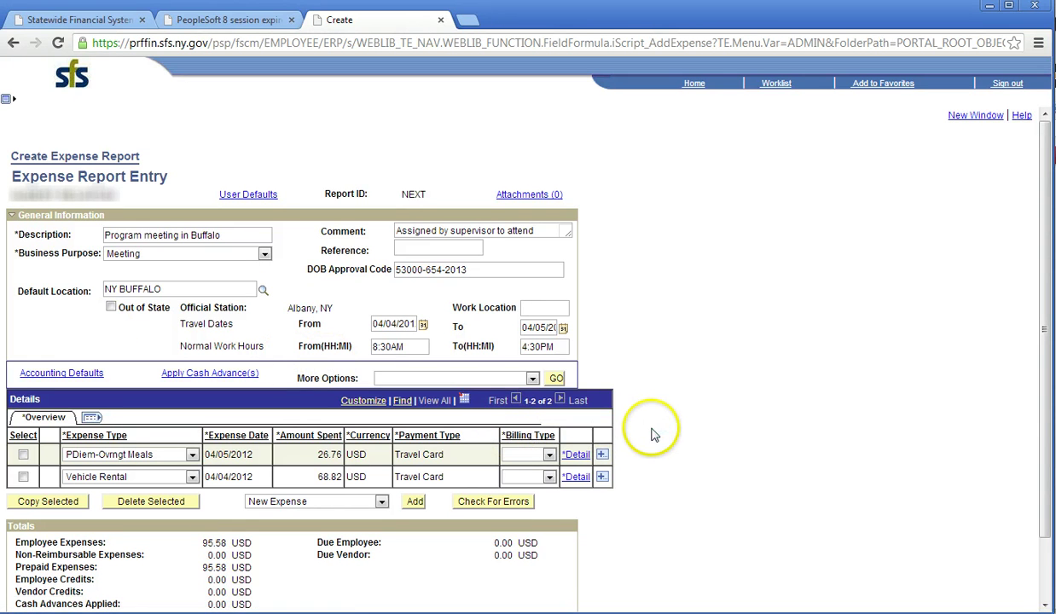
Give the meals line billing type In State Billable and location NY BUFFALO.
click(577, 455)
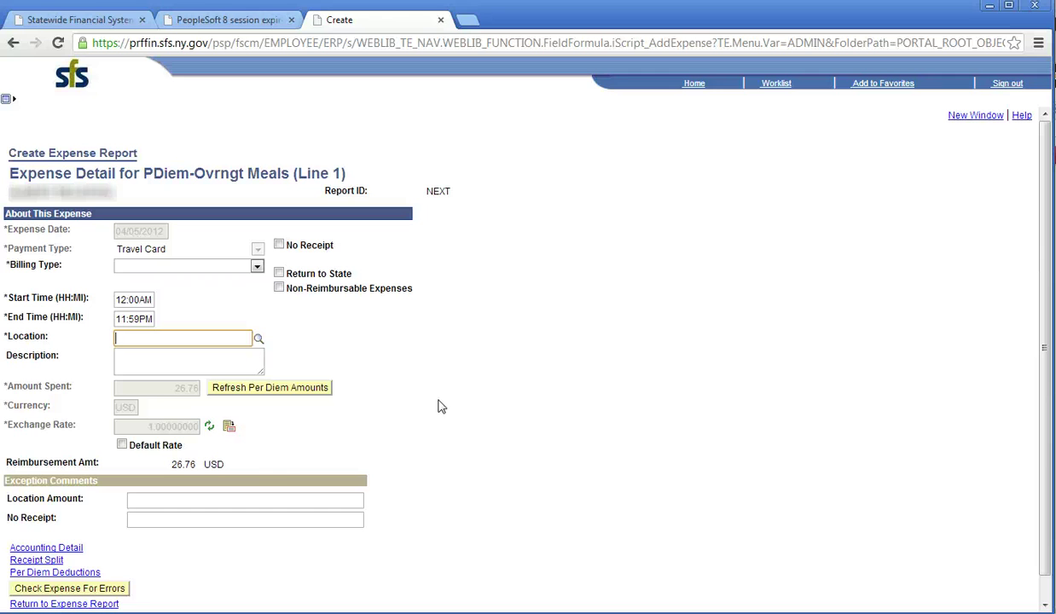
click(258, 269)
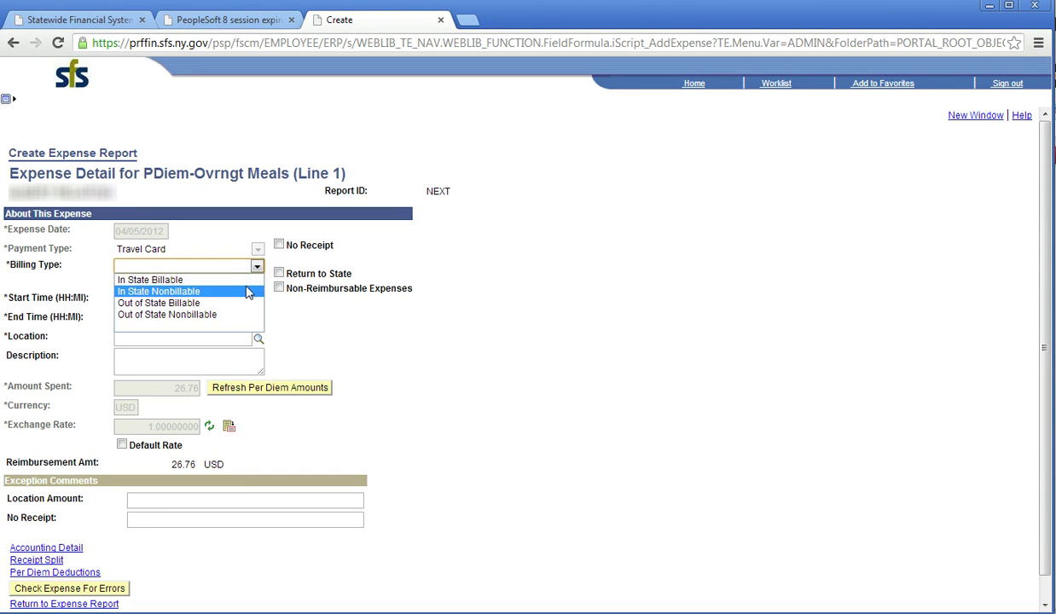
click(244, 281)
click(209, 339)
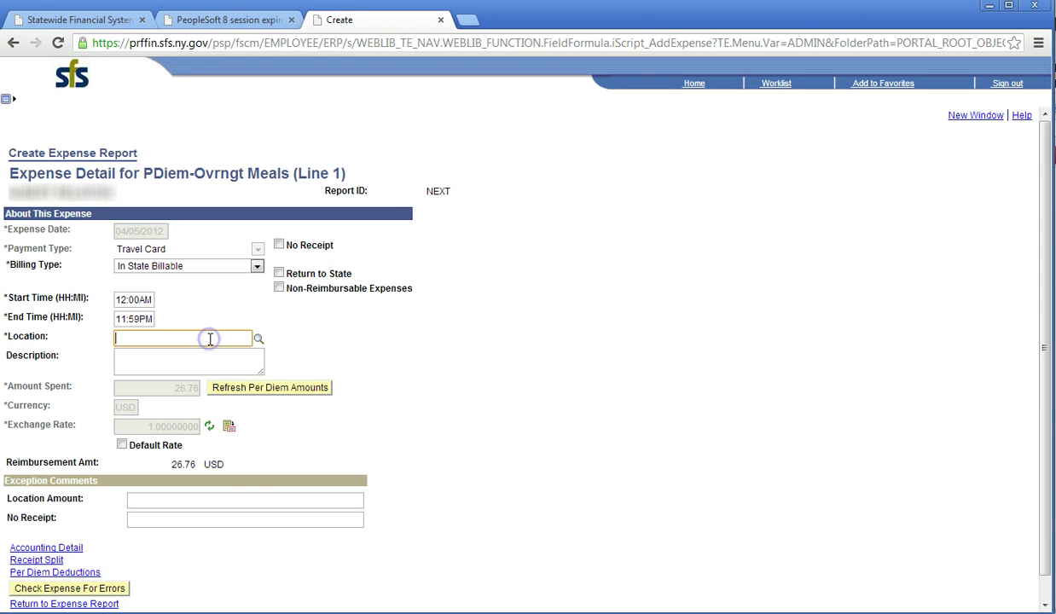
text(NY BUFFALO)
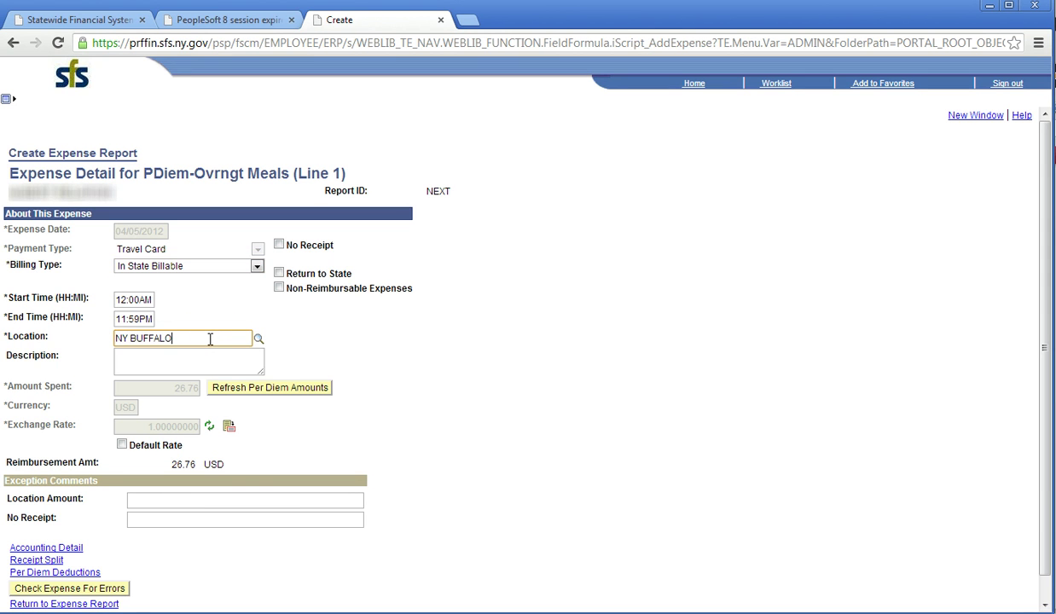
Describe it as an overnight meal in Buffalo at restaurant, check for errors, and return.
click(213, 364)
text(OVernight meal)
key(BackSpace)
key(BackSpace)
key(BackSpace)
key(BackSpace)
key(BackSpace)
key(BackSpace)
key(BackSpace)
key(BackSpace)
key(BackSpace)
key(BackSpace)
key(BackSpace)
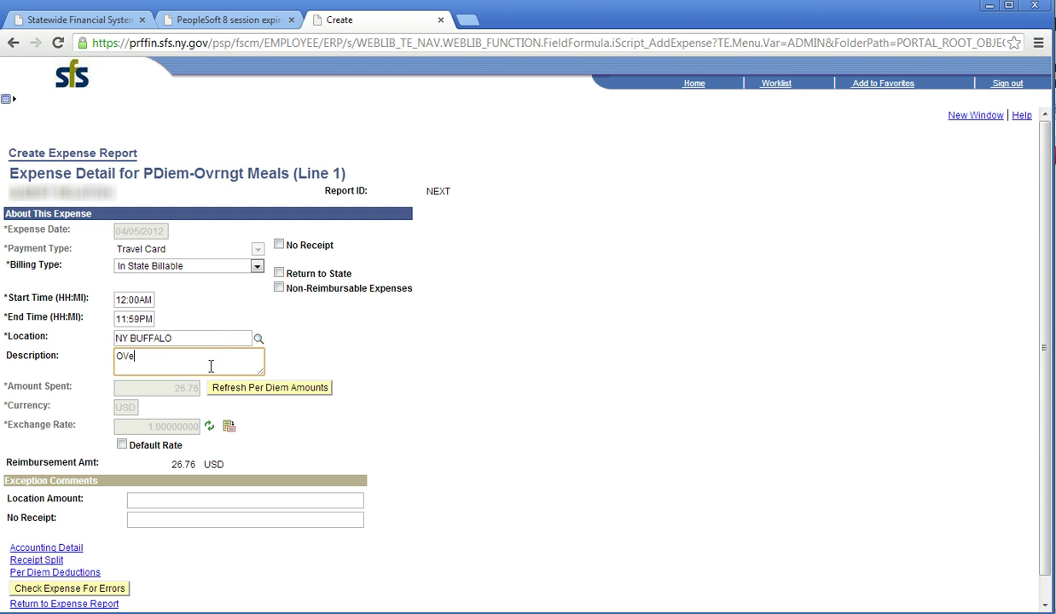
key(BackSpace)
key(BackSpace)
text(vernight meal in buffalo at )
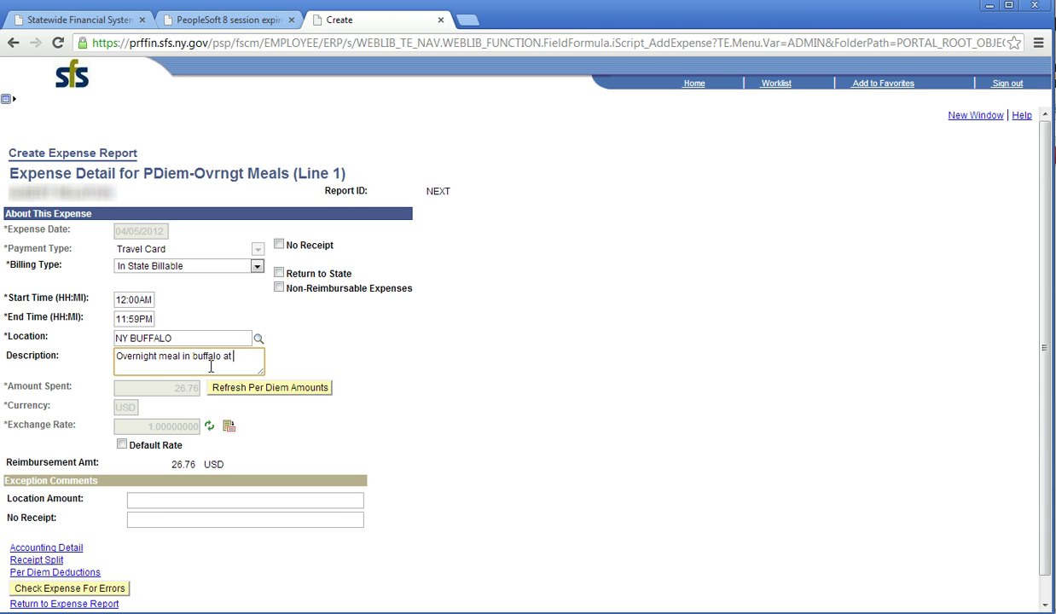
text(restaurant)
click(105, 589)
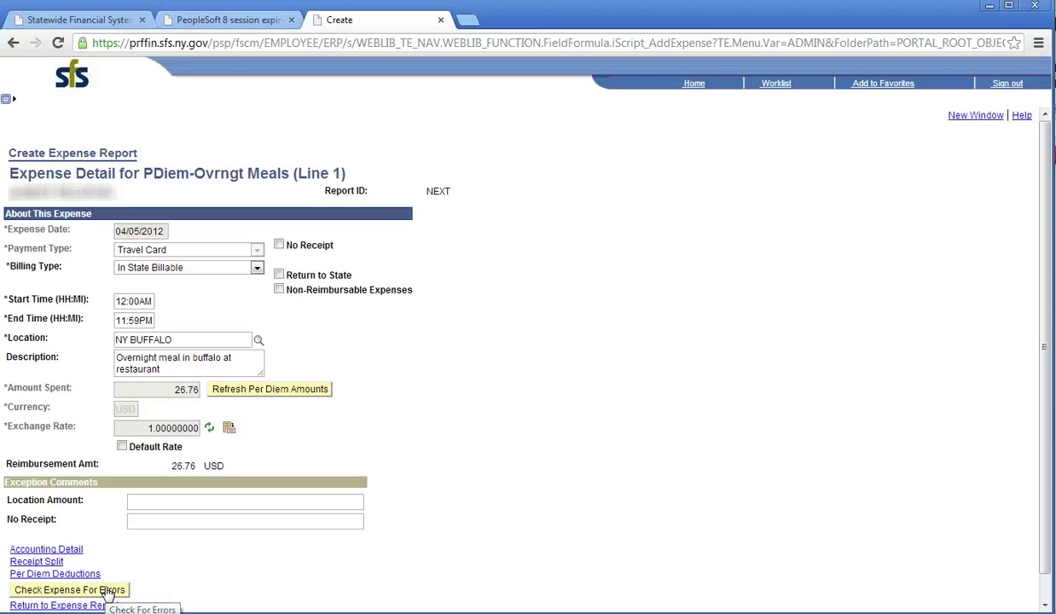
click(94, 606)
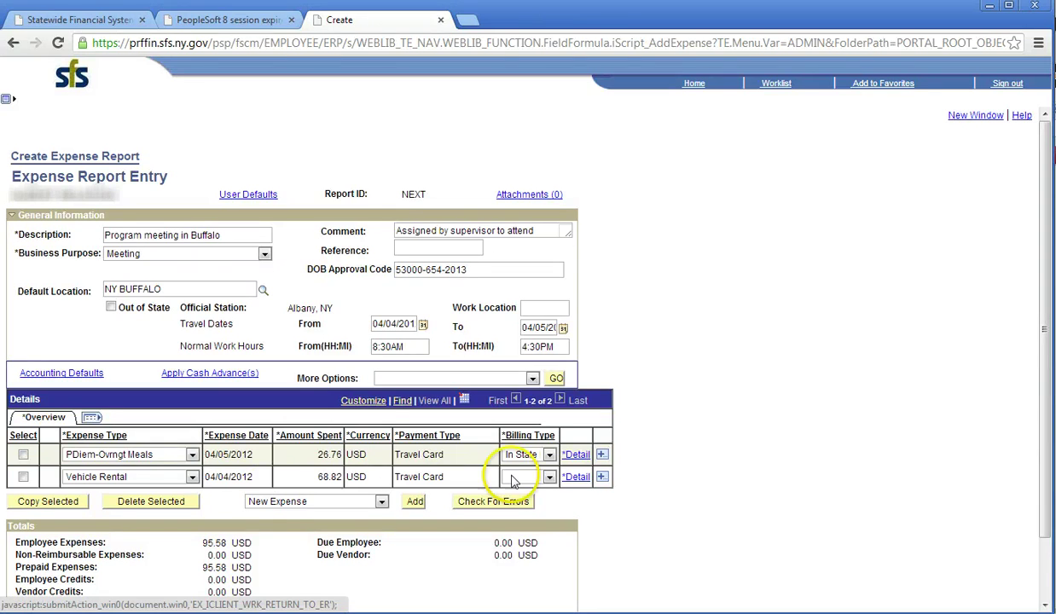
Add one new expense row and set its expense type to Tolls paid.
click(601, 477)
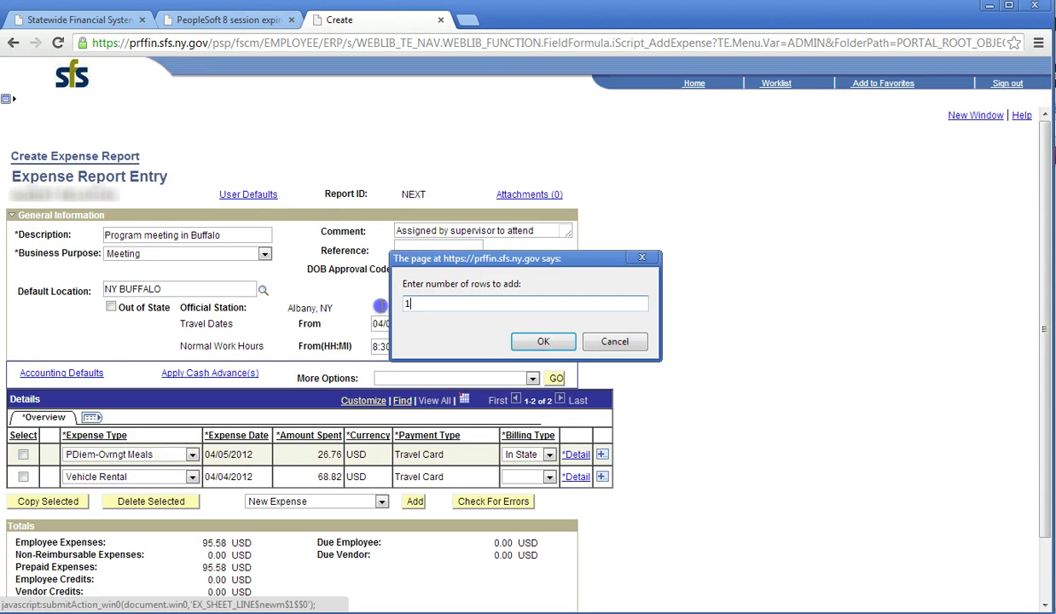
text(1)
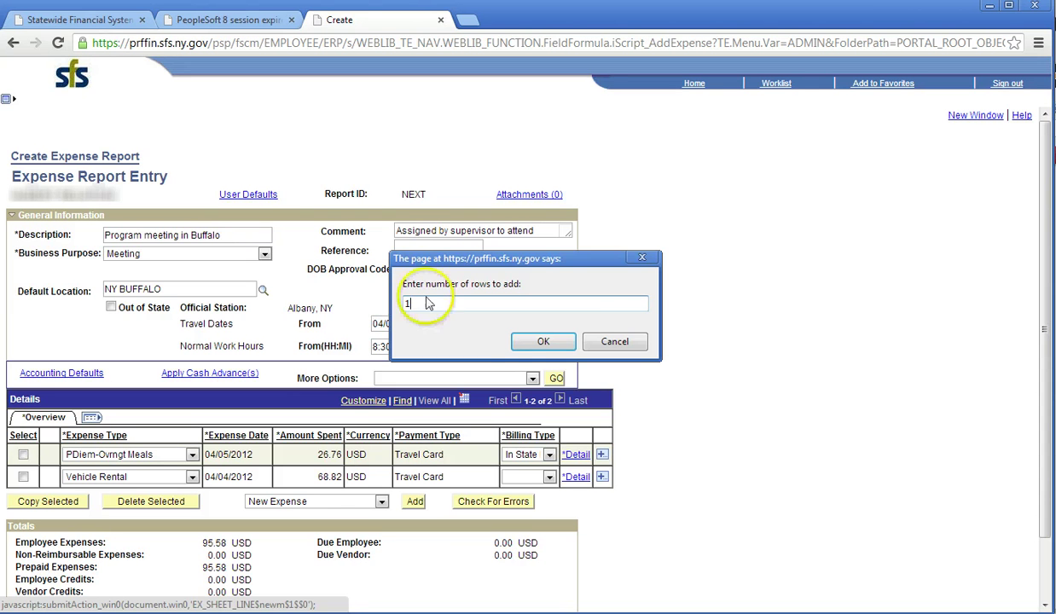
click(544, 341)
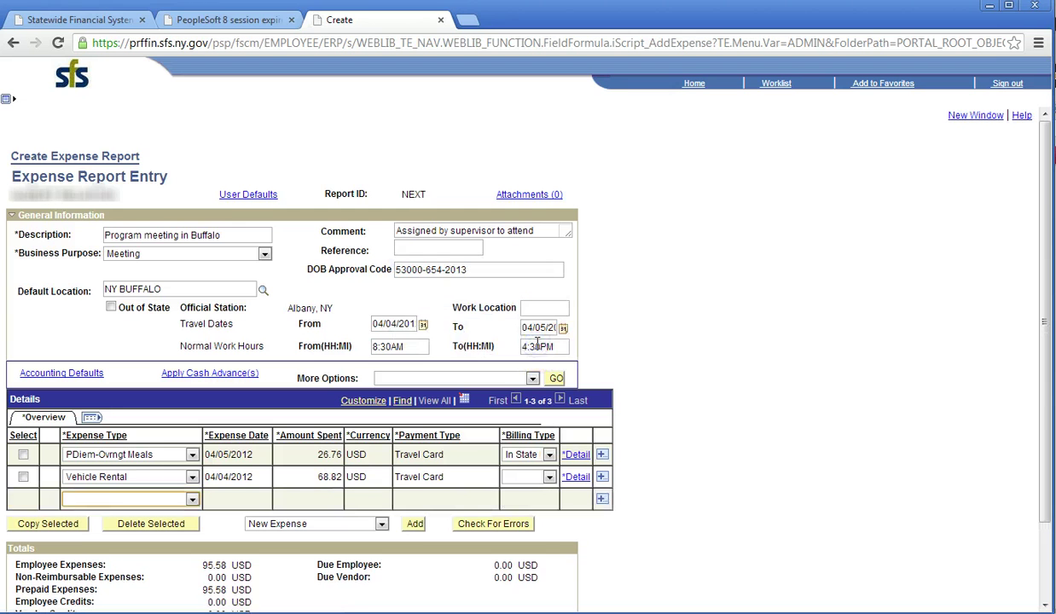
click(191, 500)
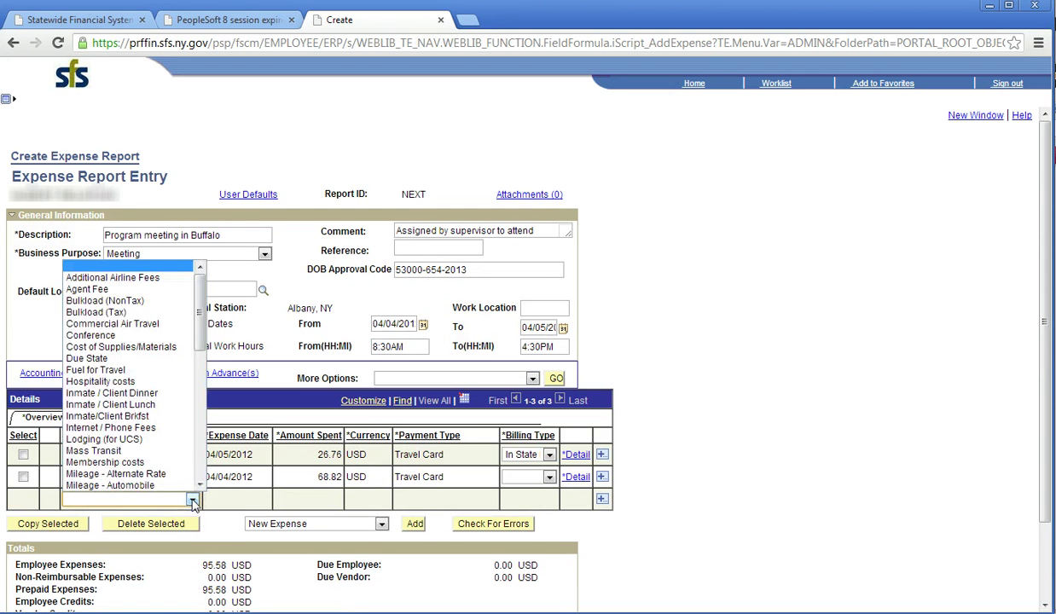
text(po)
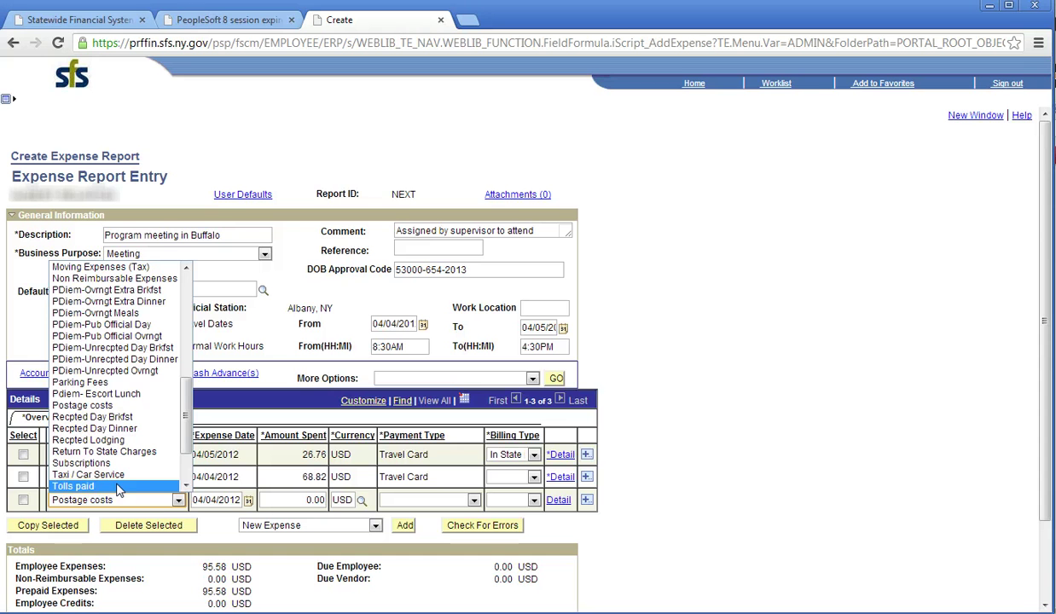
click(118, 488)
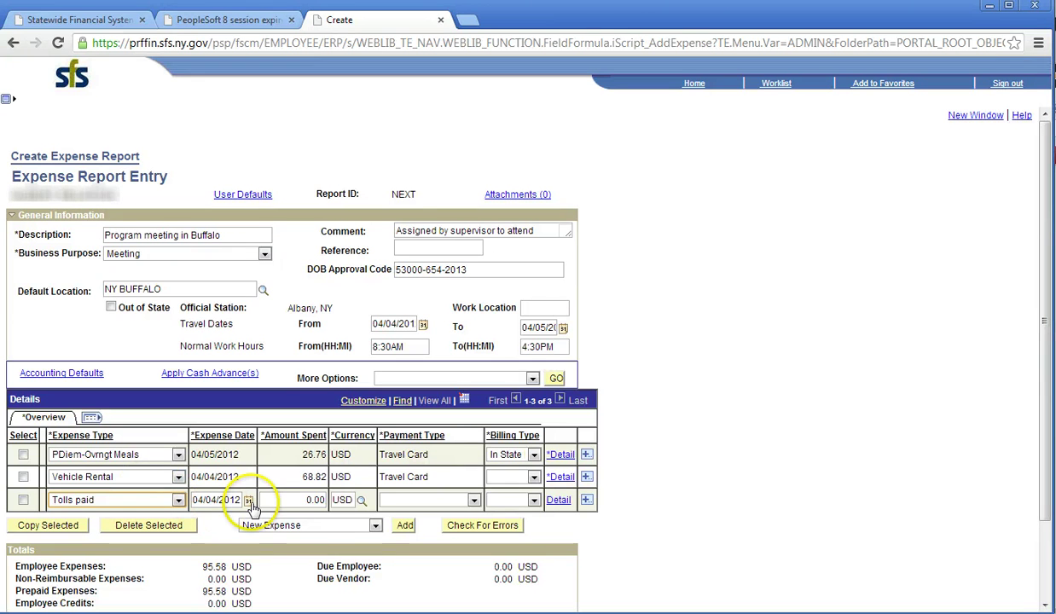
Enter 15.00 as the tolls amount and set payment type to Personal Funds.
double_click(306, 502)
text(15.00)
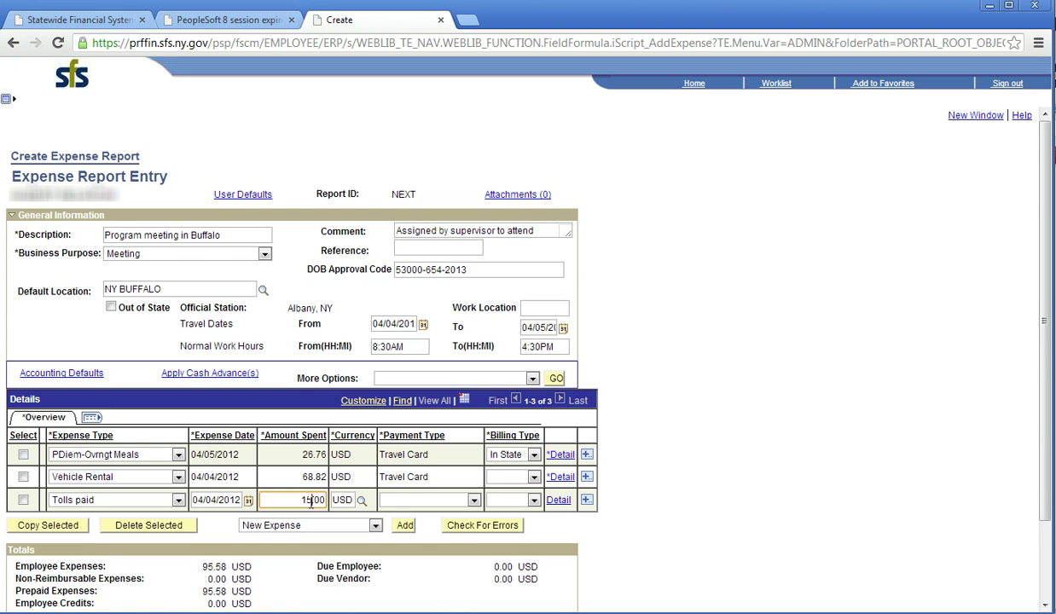
click(364, 503)
click(474, 500)
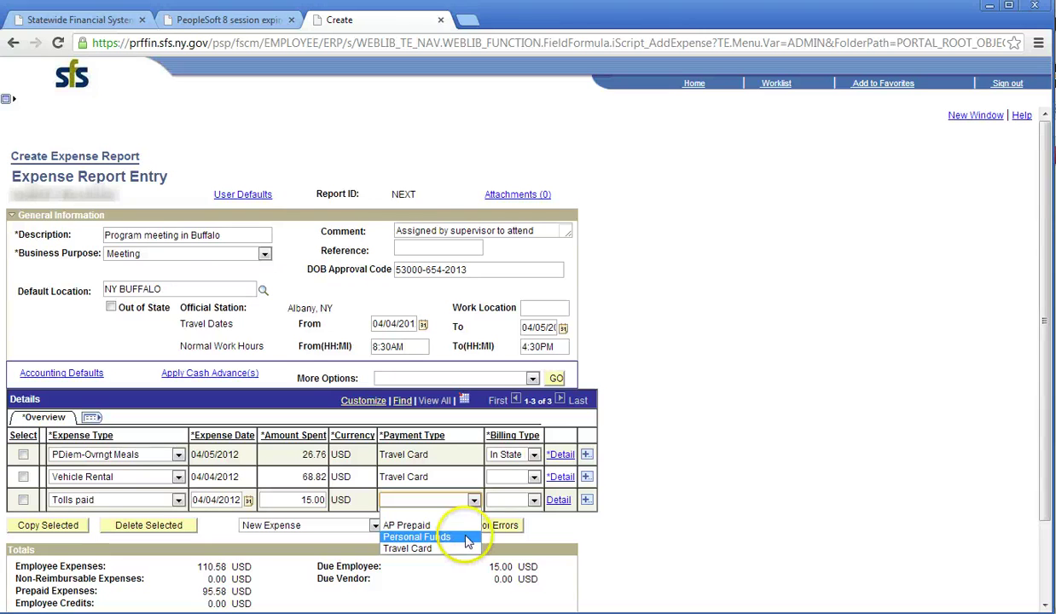
click(467, 537)
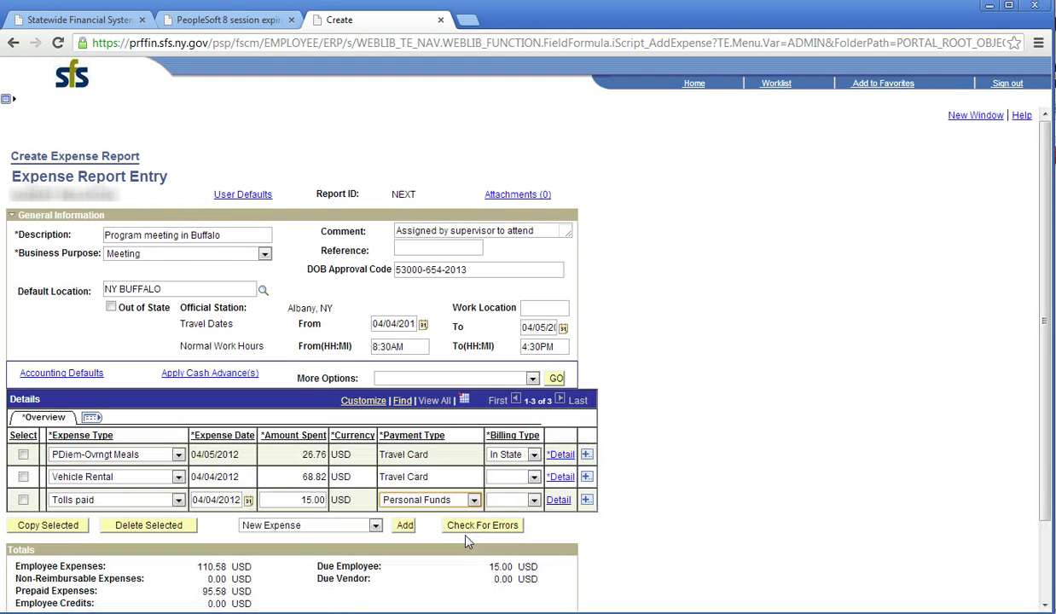
Make line 3 In State Billable, describe it 'tolls on the way to Buffalo', and check for errors.
click(559, 501)
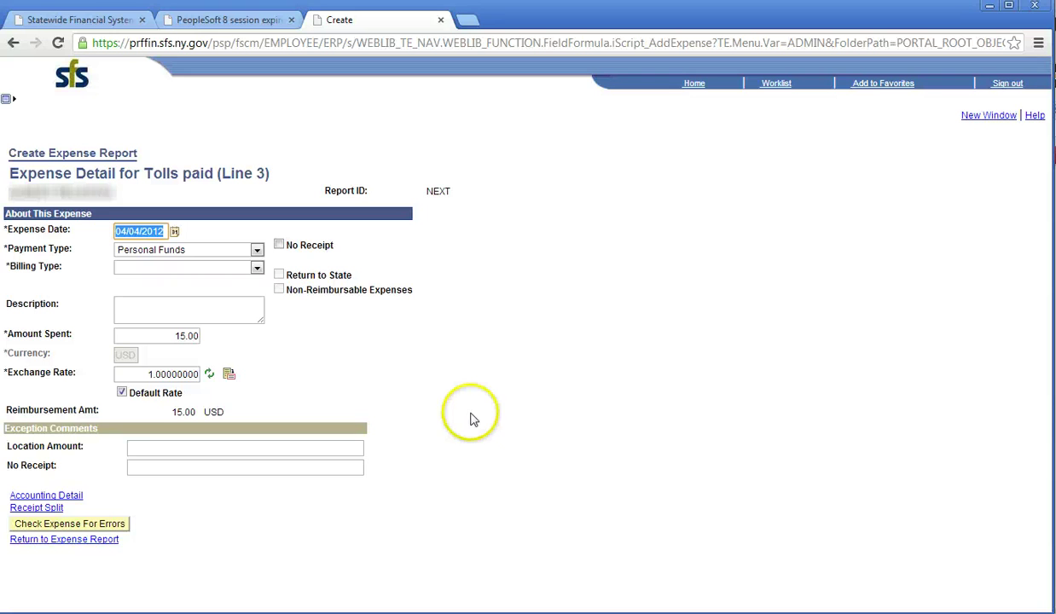
click(257, 268)
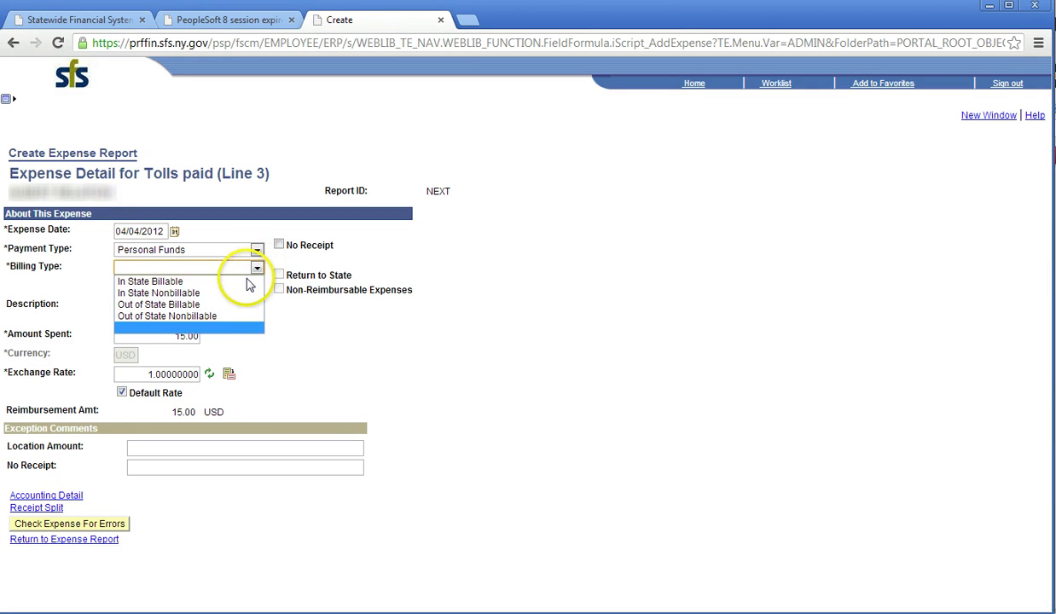
click(248, 284)
click(202, 306)
text(tolls on the way to )
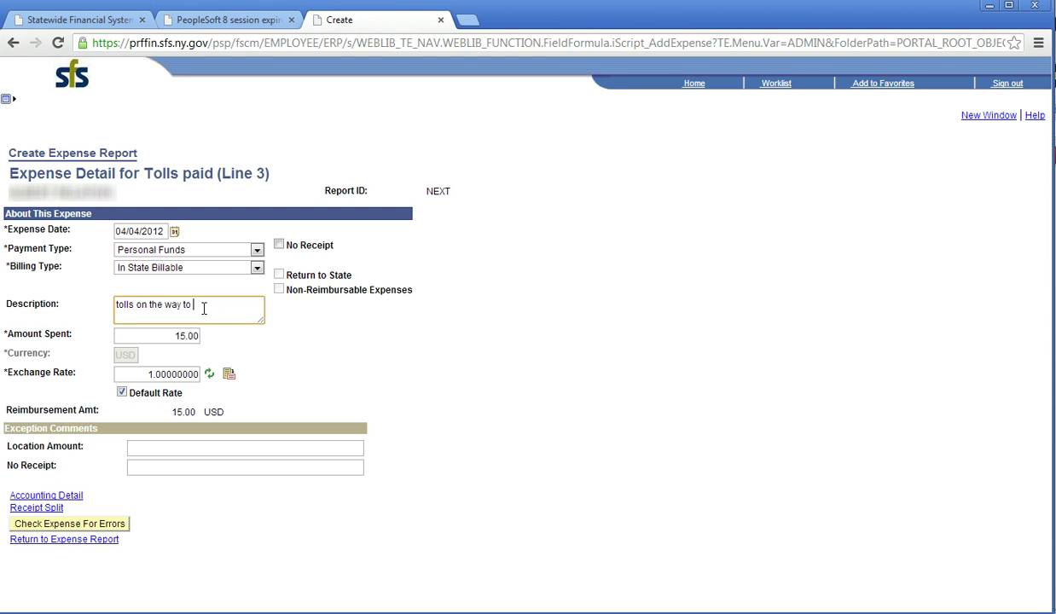
text(Buffalo)
click(77, 542)
click(90, 524)
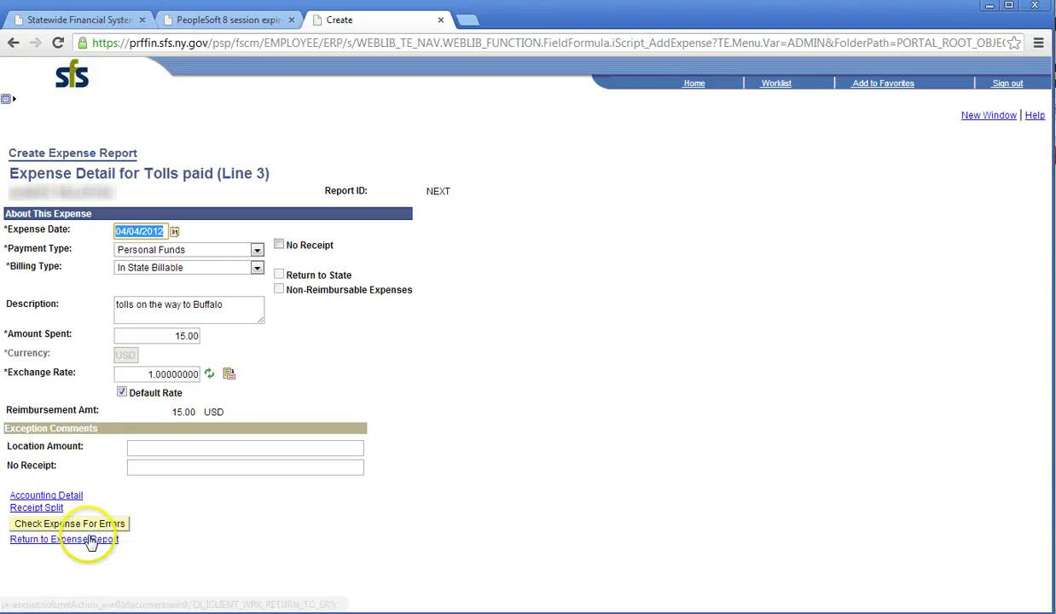
click(89, 540)
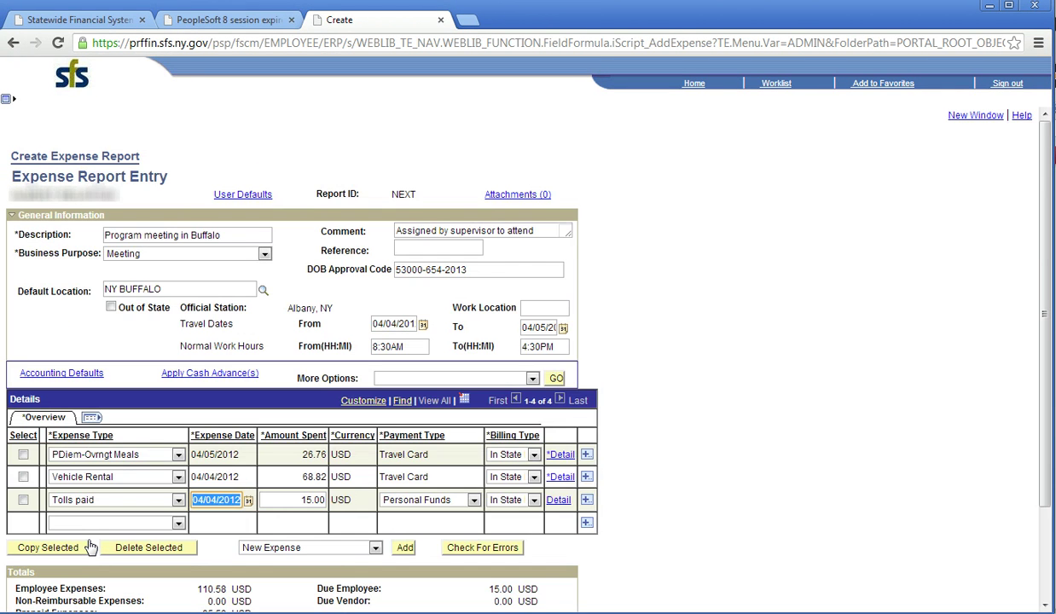
Check the report for errors, update totals to 110.58 USD, and save it for later.
click(480, 551)
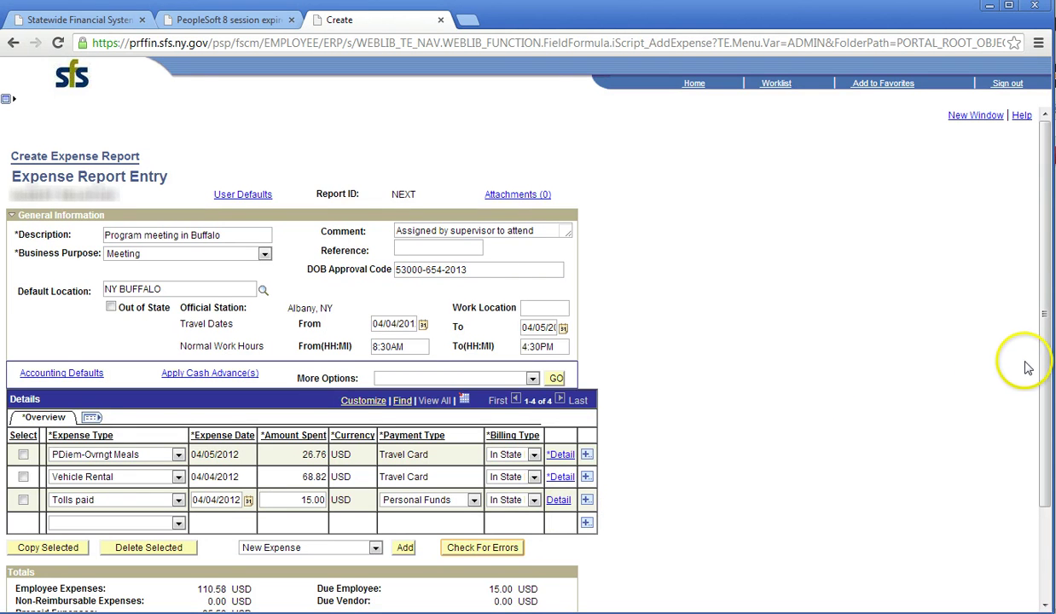
drag(1039, 356, 1041, 482)
click(539, 561)
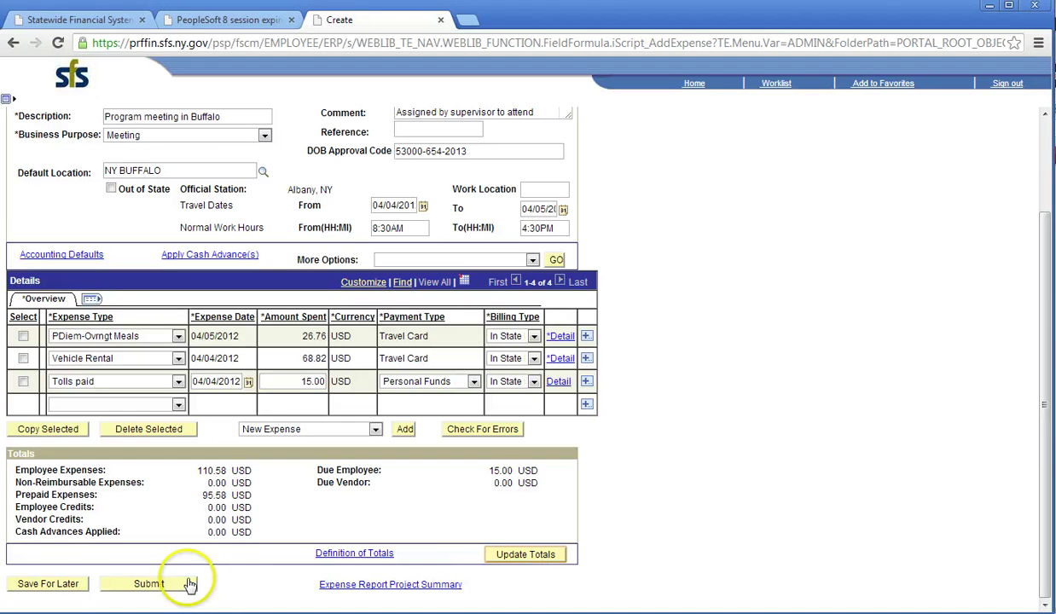
click(58, 585)
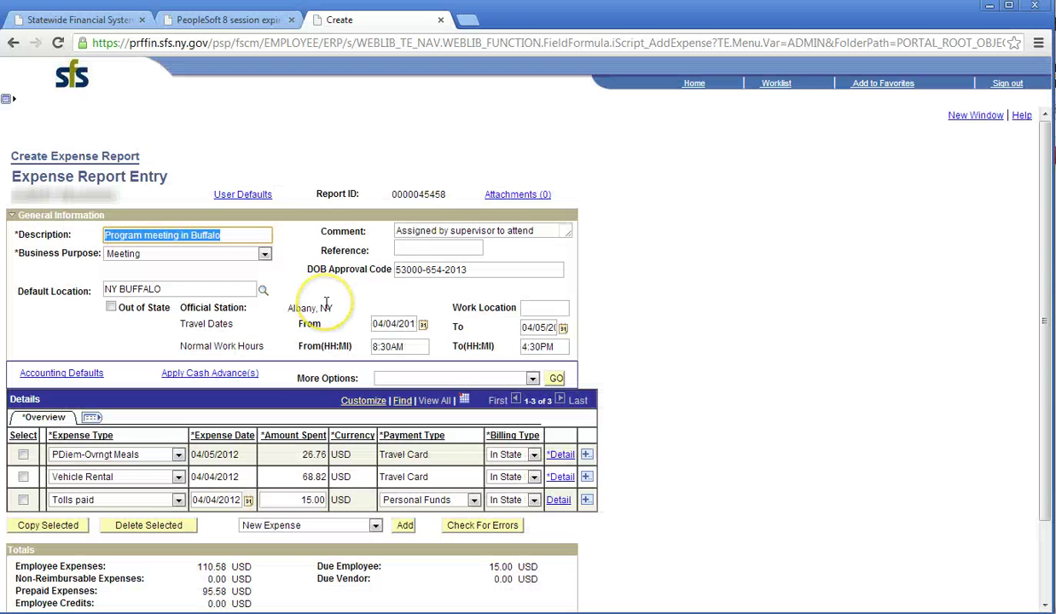
Upload Travel receipts 04-04-2012.pdf as an attachment, bringing the report to Attachments (1).
click(535, 195)
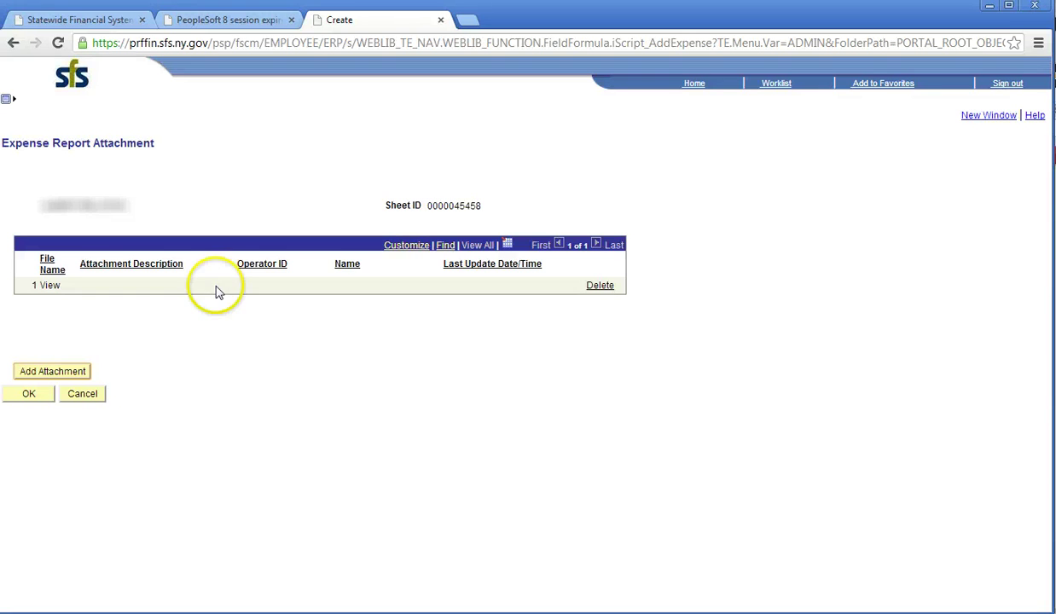
click(58, 373)
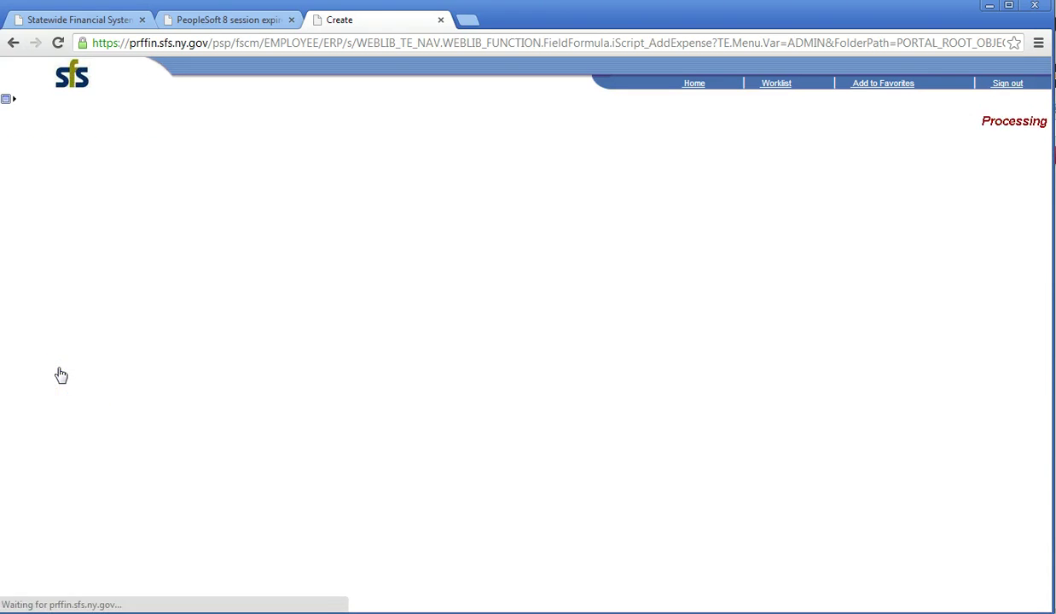
click(55, 171)
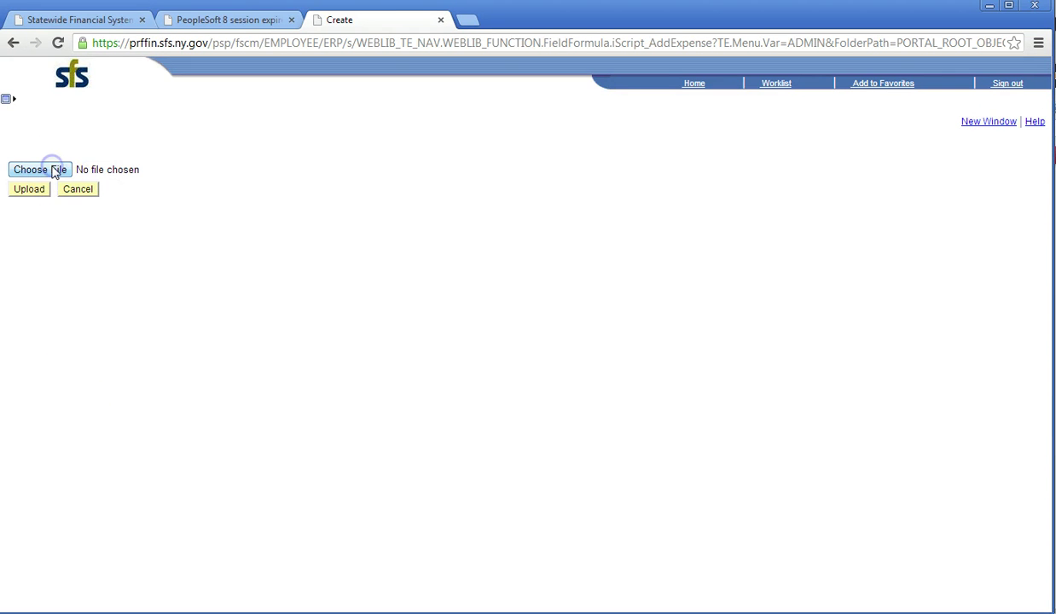
click(286, 105)
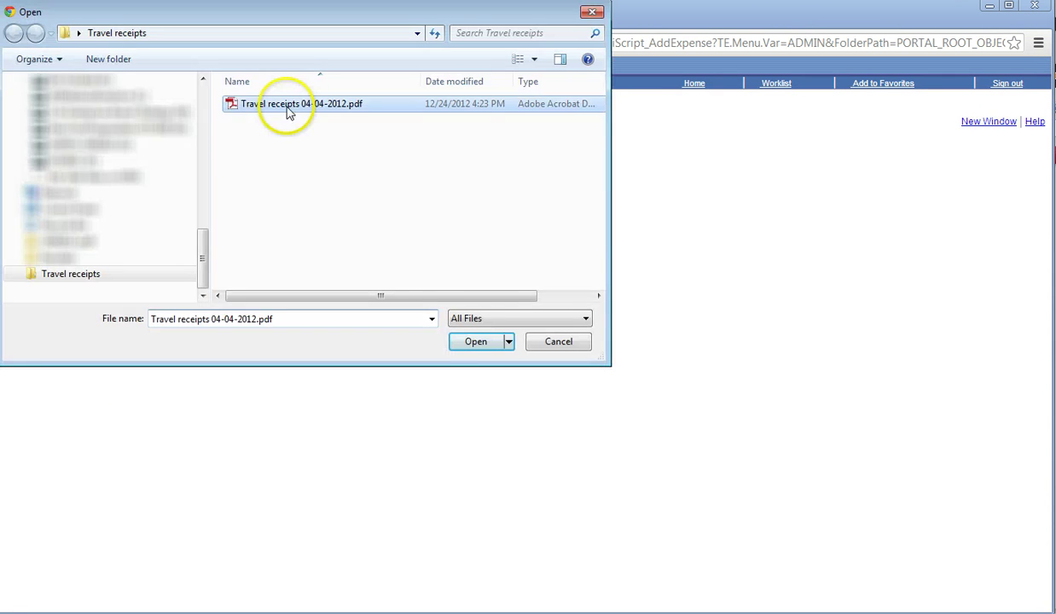
click(477, 342)
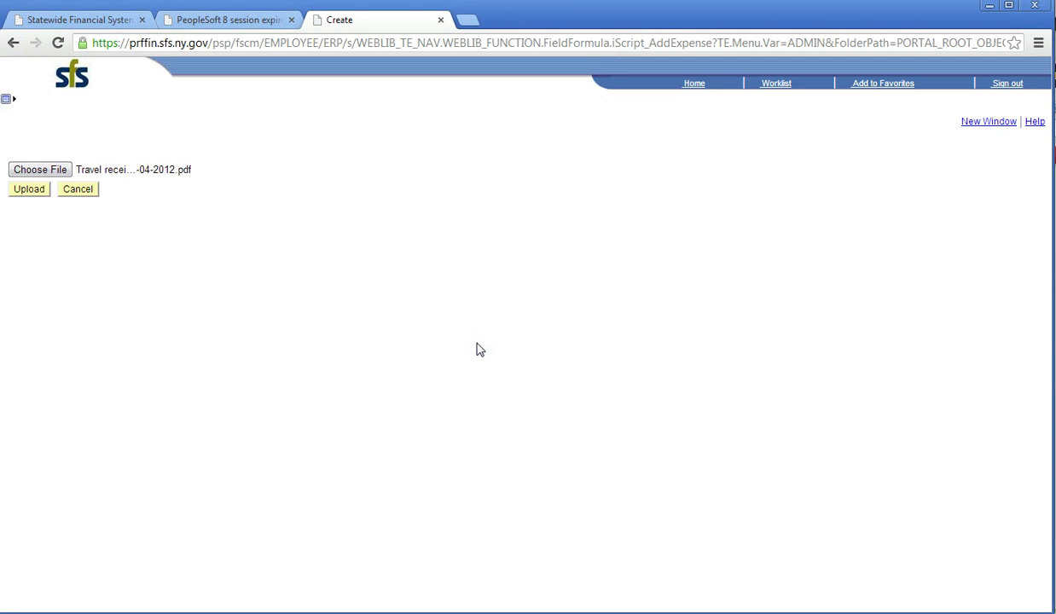
click(28, 193)
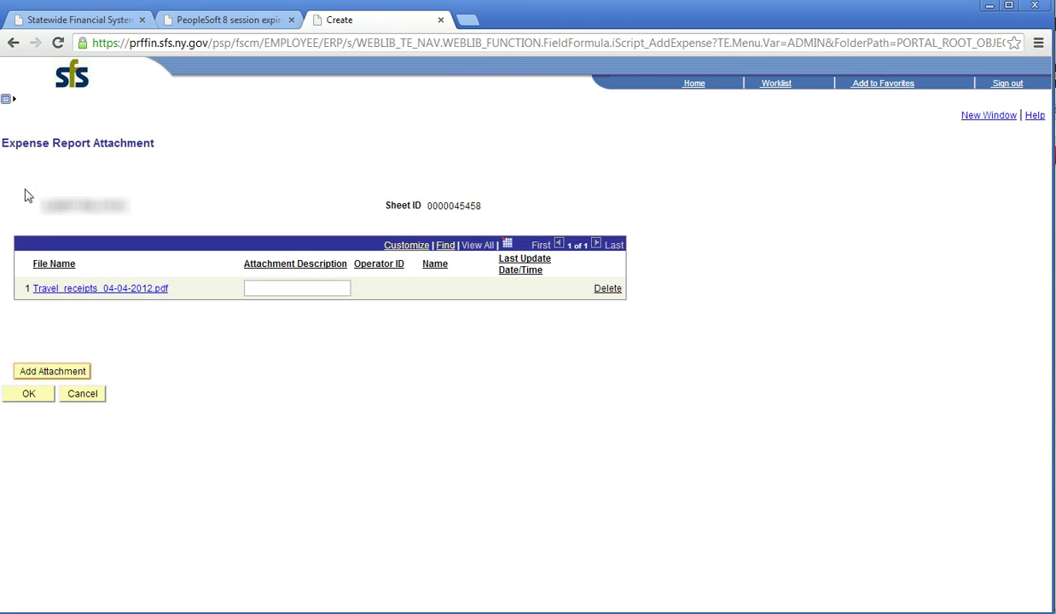
click(21, 372)
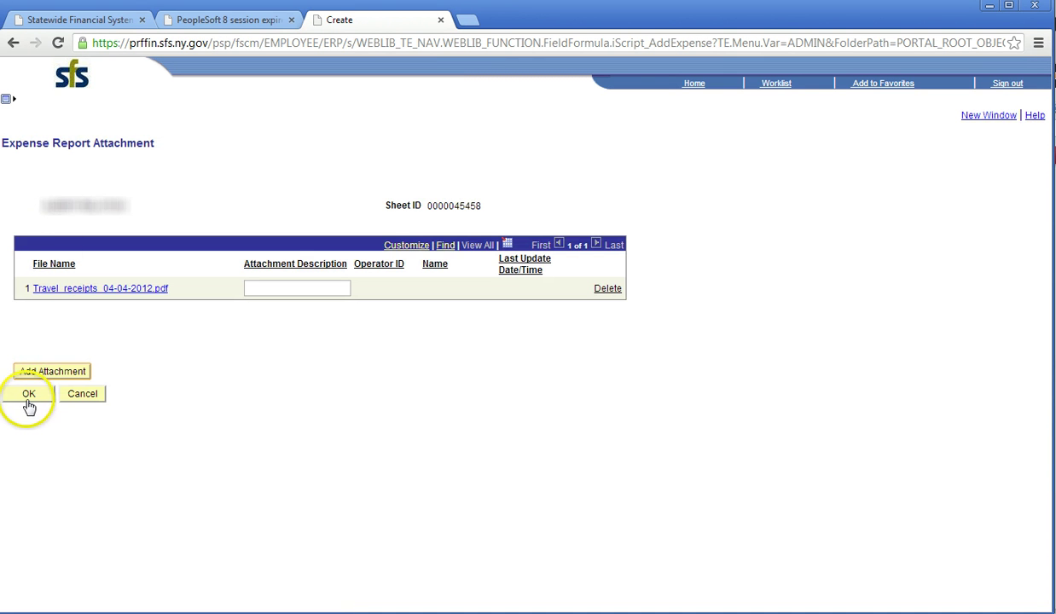
click(29, 395)
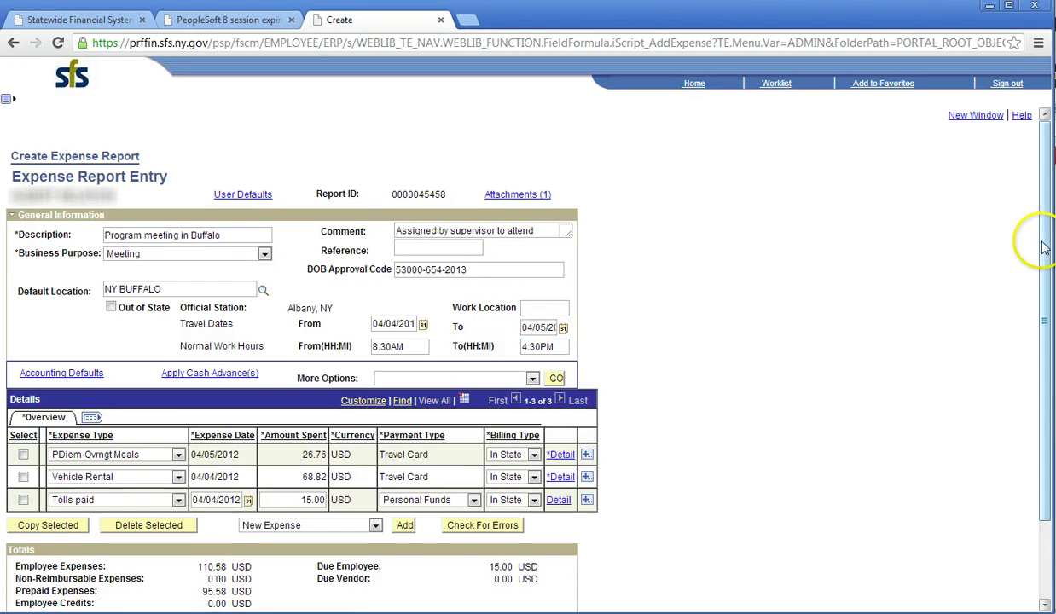
Submit the 110.58 USD expense report to reach the Submit Confirmation page.
drag(1042, 245, 1037, 392)
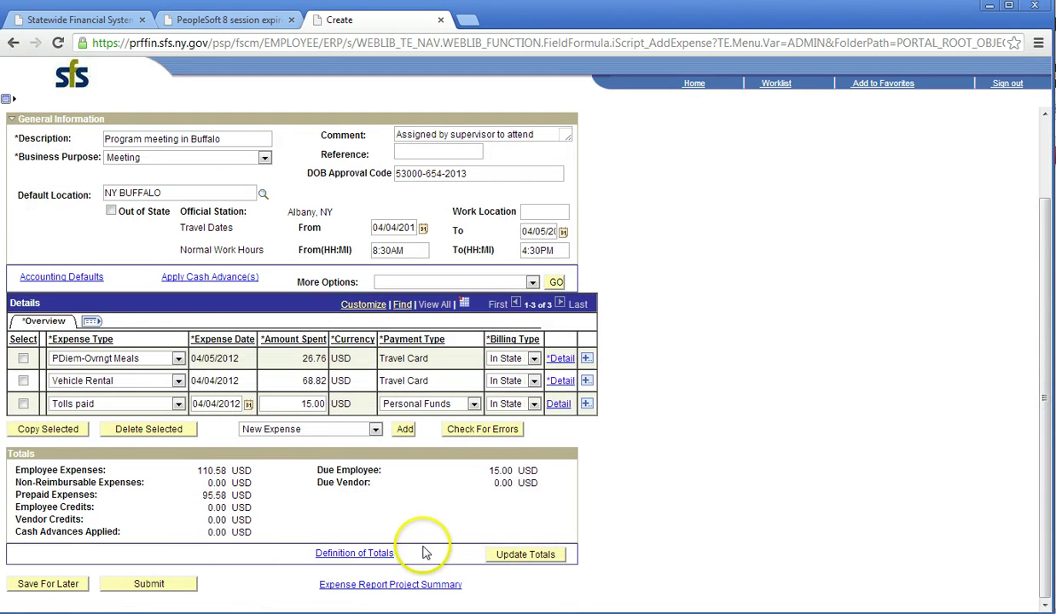
click(150, 587)
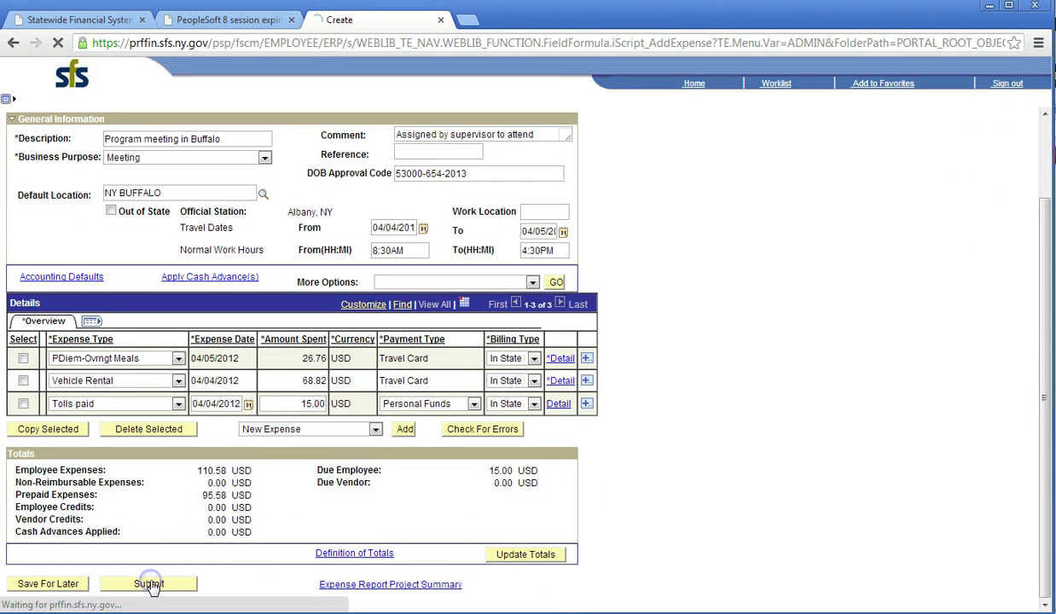